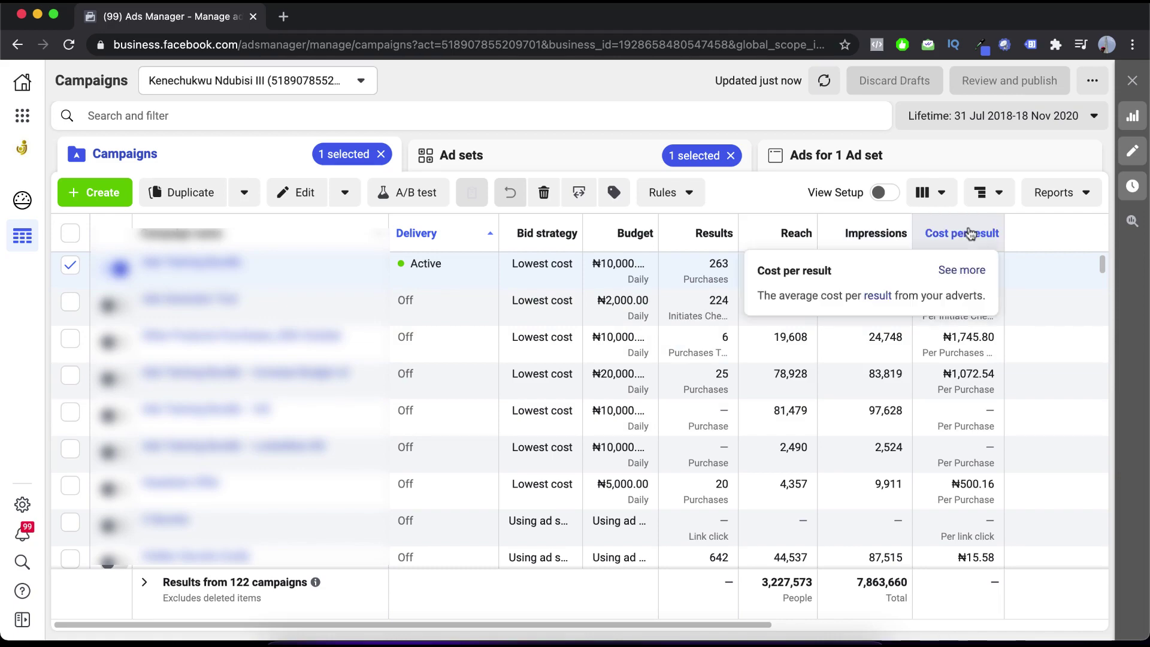
Review the campaign table's metric columns from cost per result through amount spent, link clicks and website purchases.
scroll(1050, 275, "right", 5)
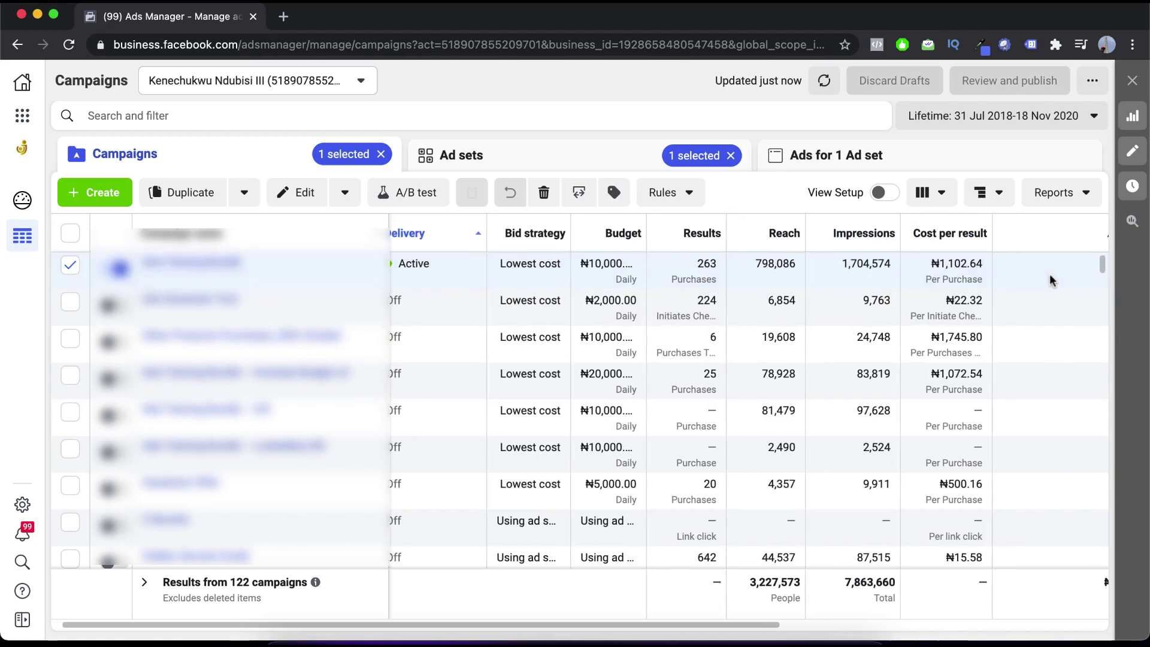
scroll(1050, 275, "right", 2)
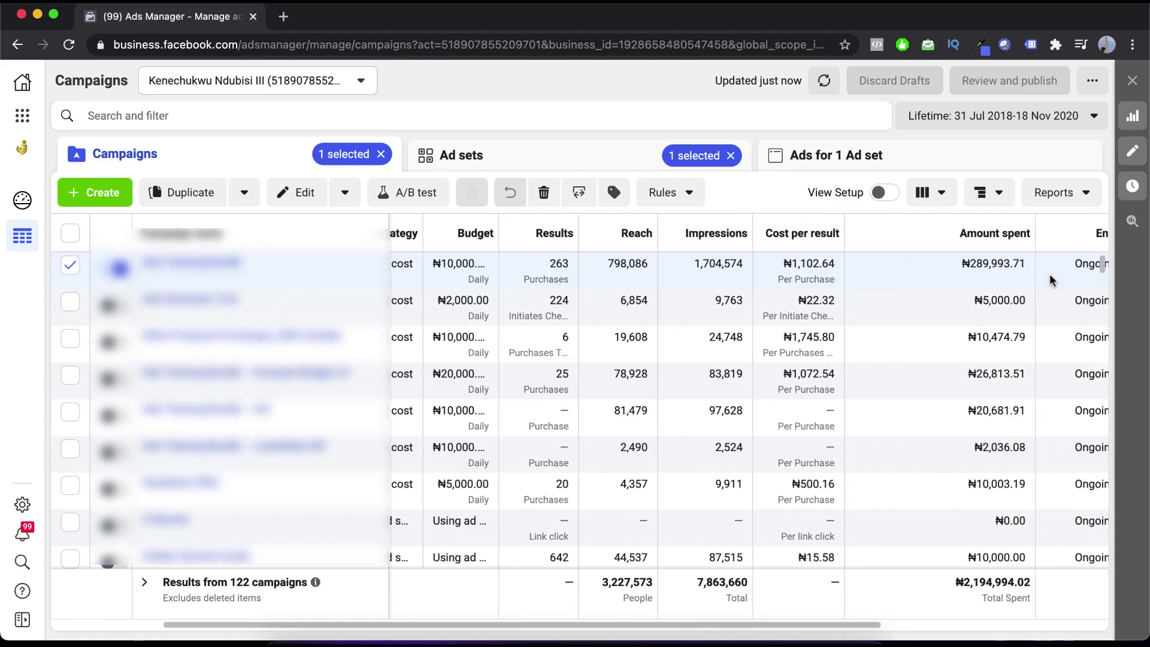
scroll(972, 281, "right", 4)
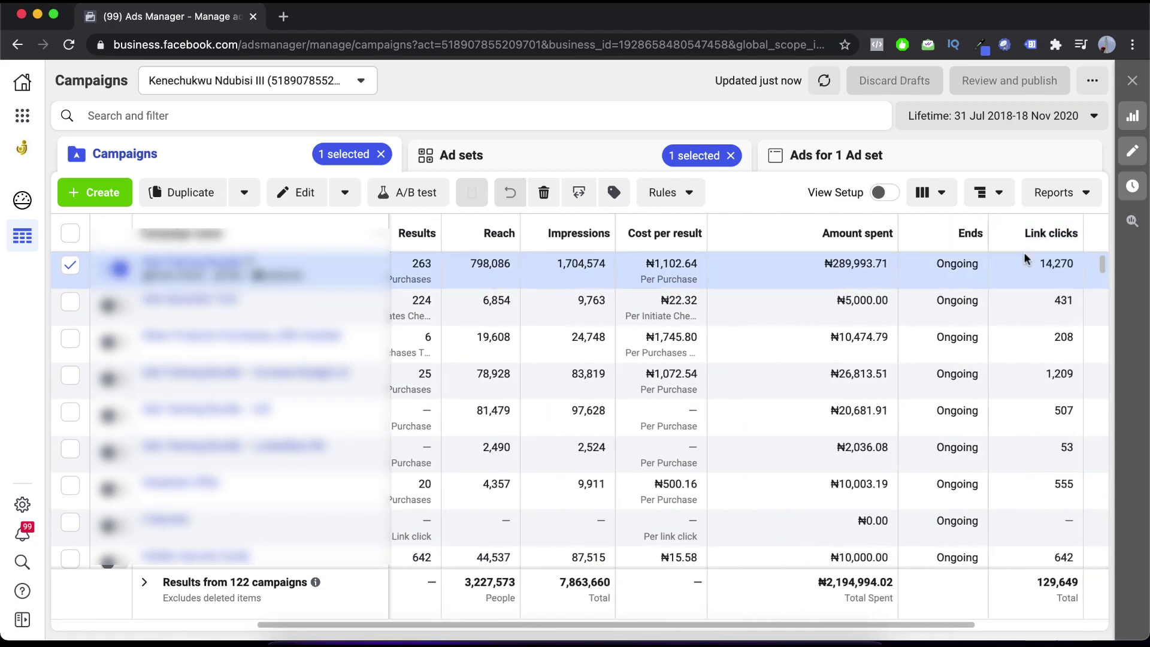
scroll(1025, 258, "right", 2)
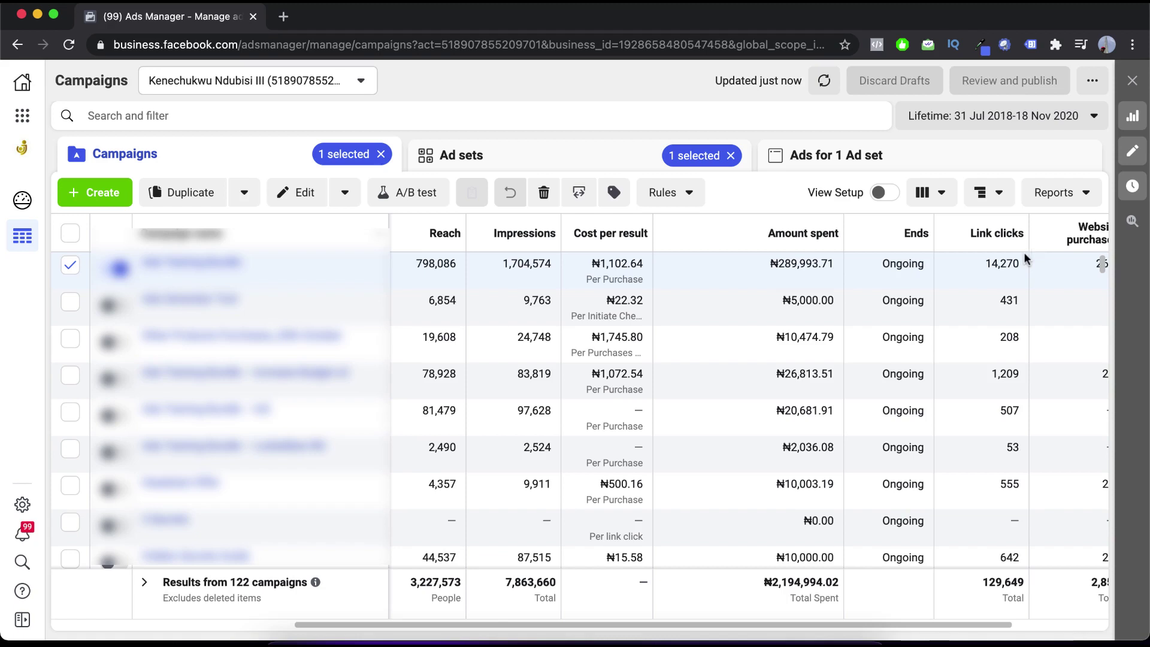
scroll(1023, 254, "left", 6)
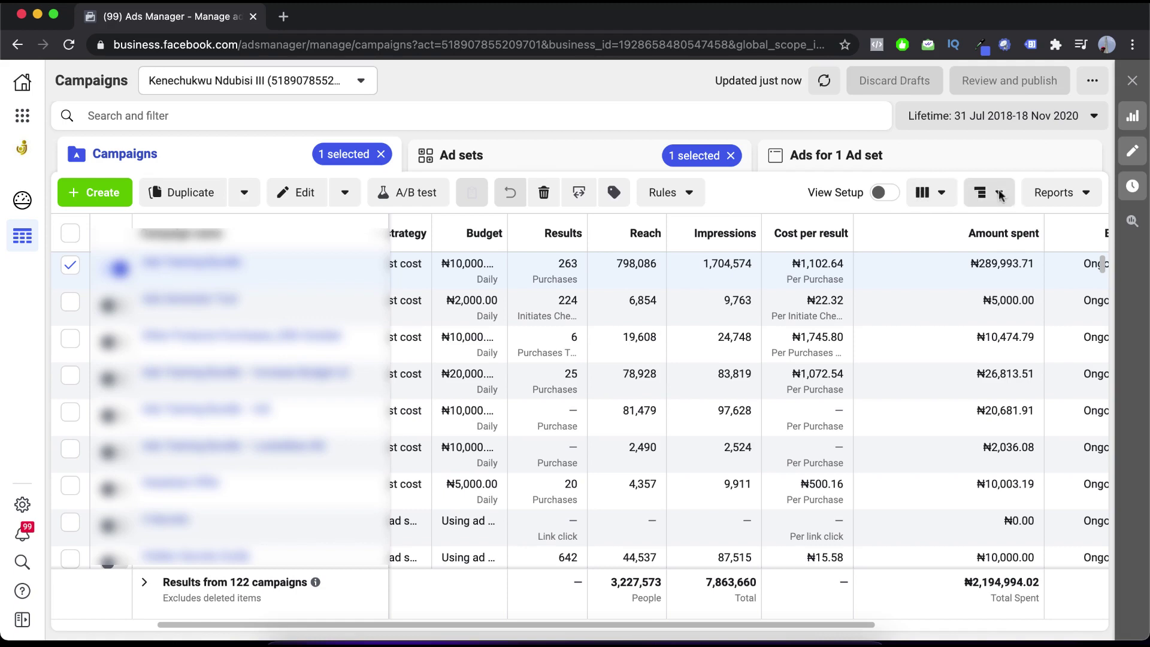
Open the Customise Columns dialog for the campaigns table from the list of column presets.
left_click(941, 198)
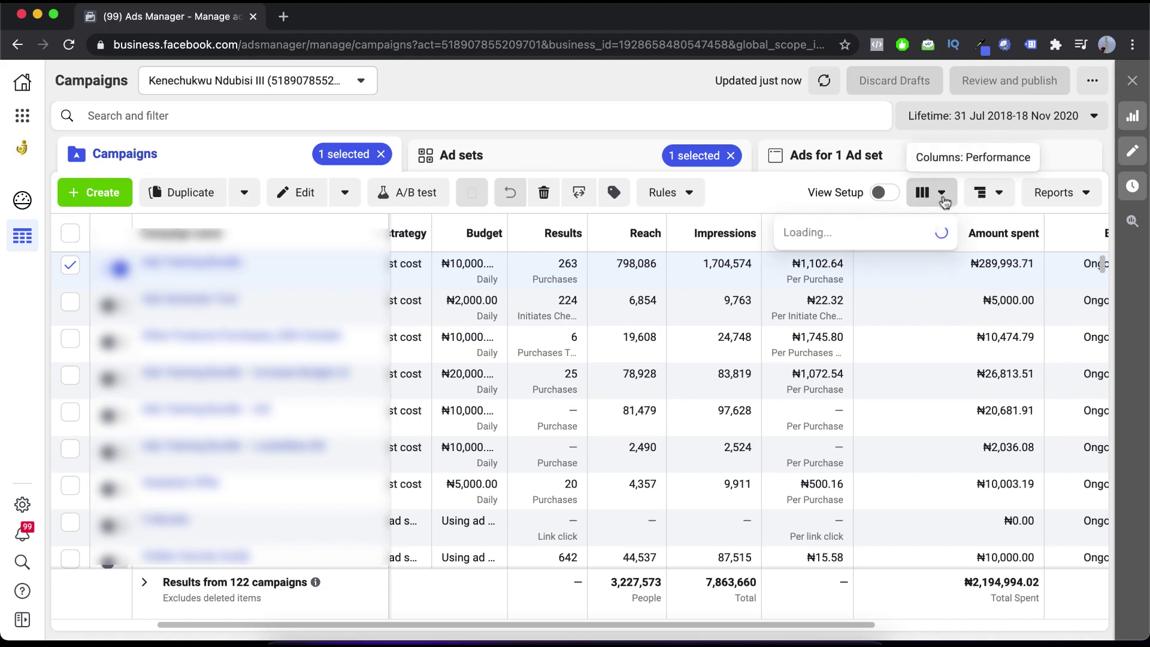
left_click(978, 196)
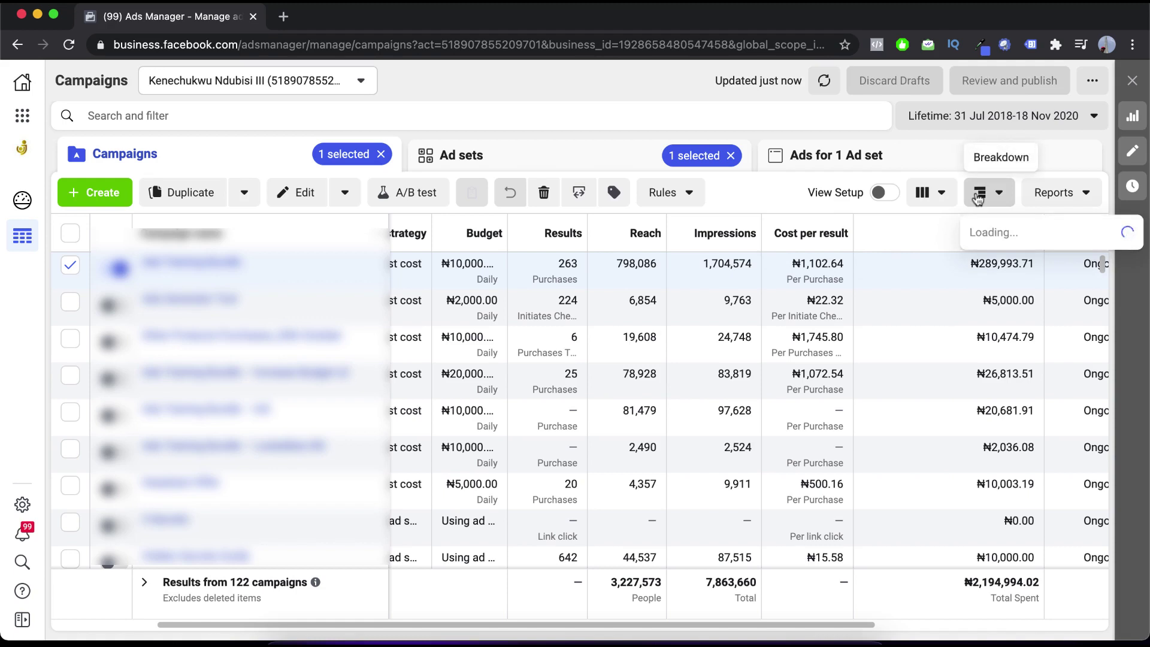
left_click(979, 196)
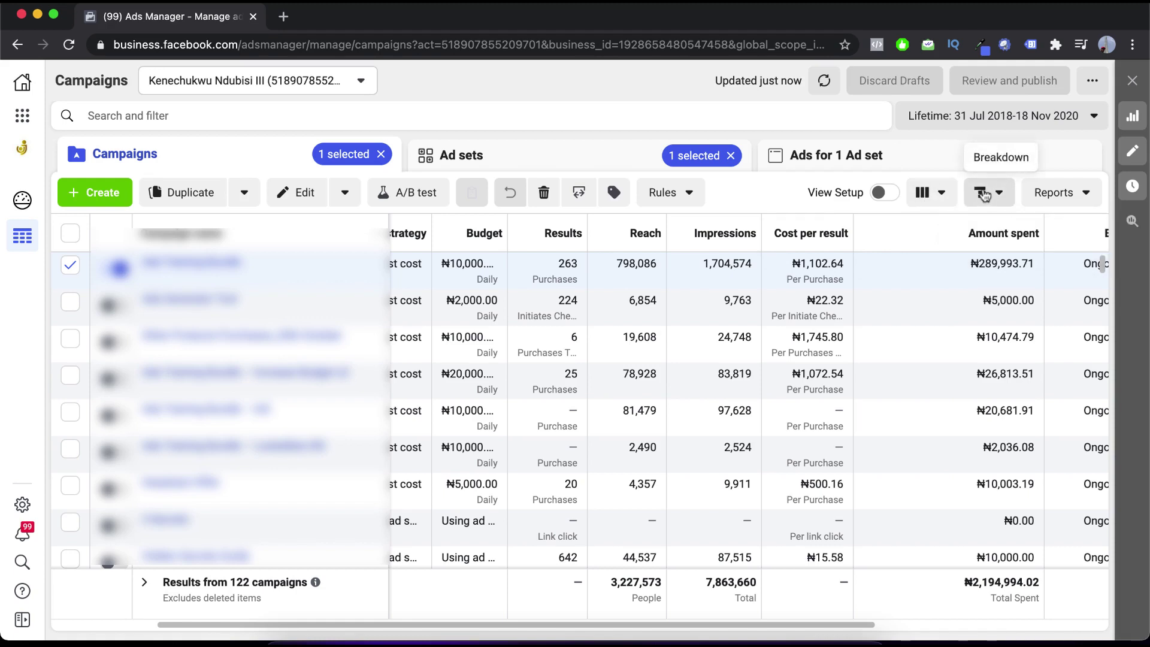
left_click(943, 194)
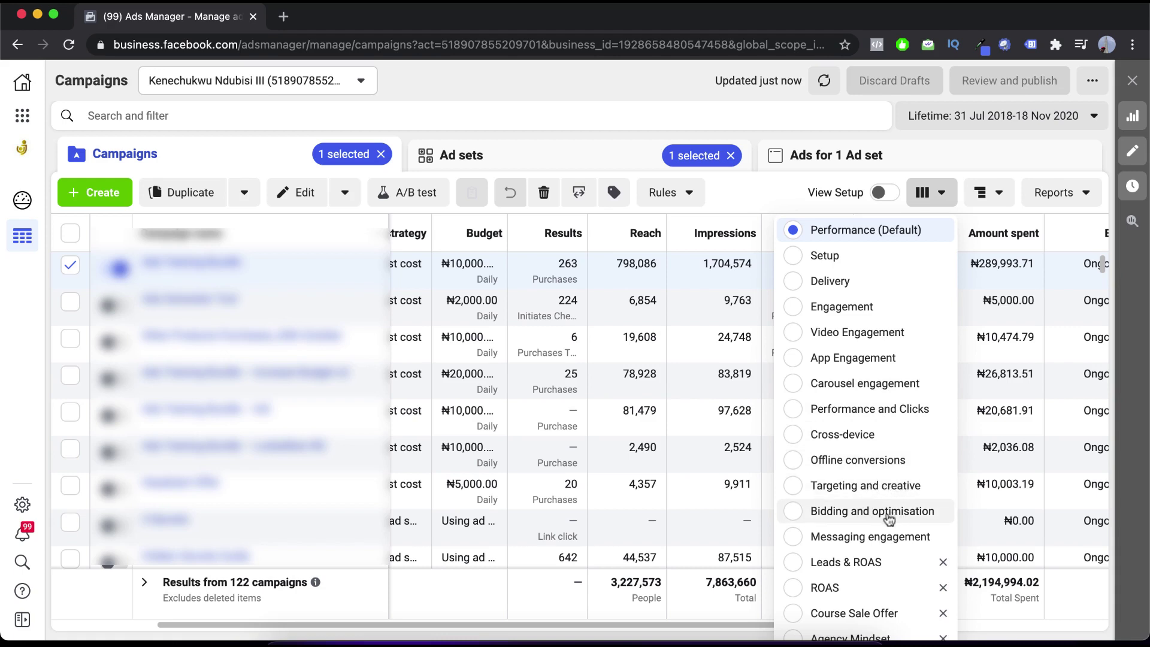
scroll(897, 546, "down", 2)
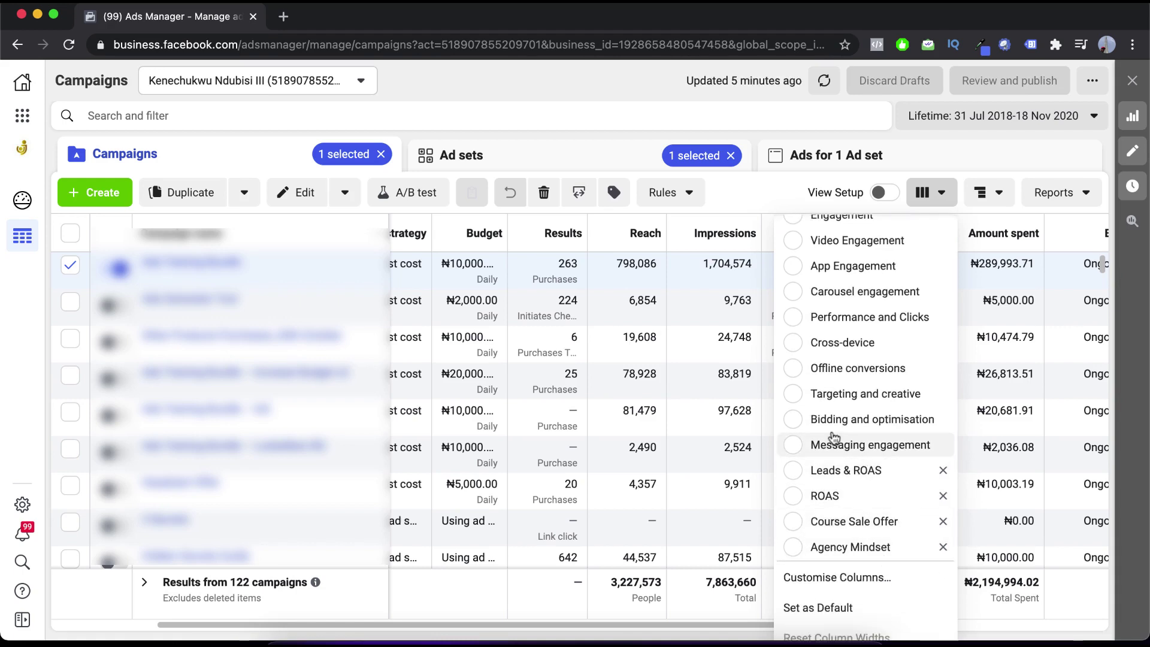
scroll(835, 437, "down", 1)
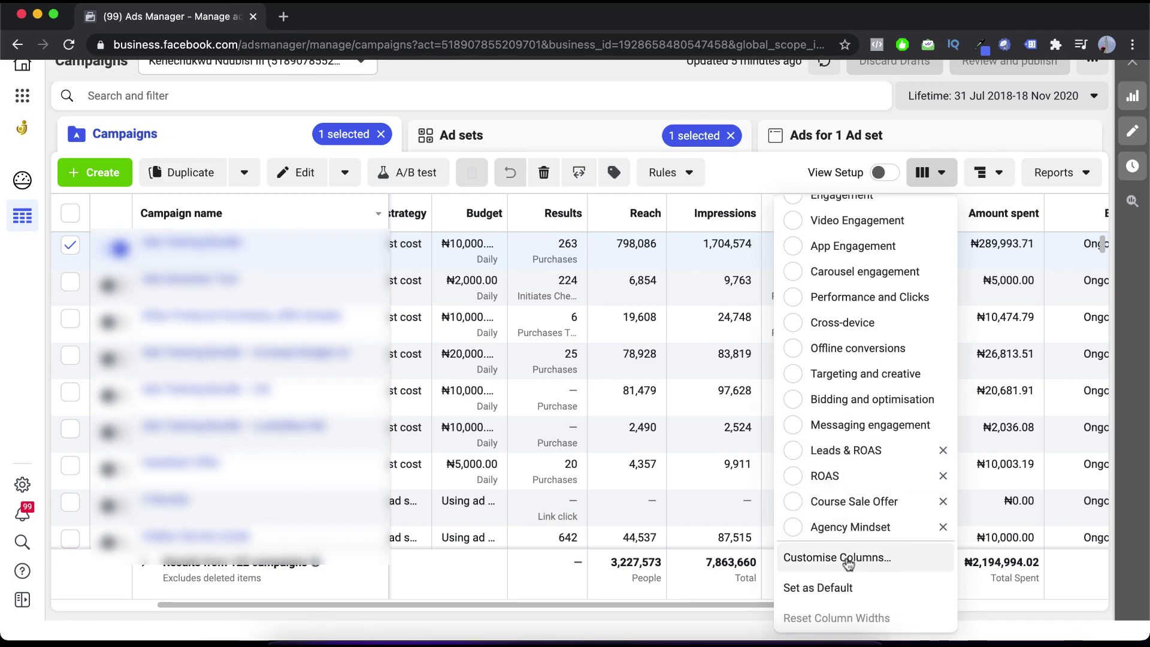
left_click(848, 559)
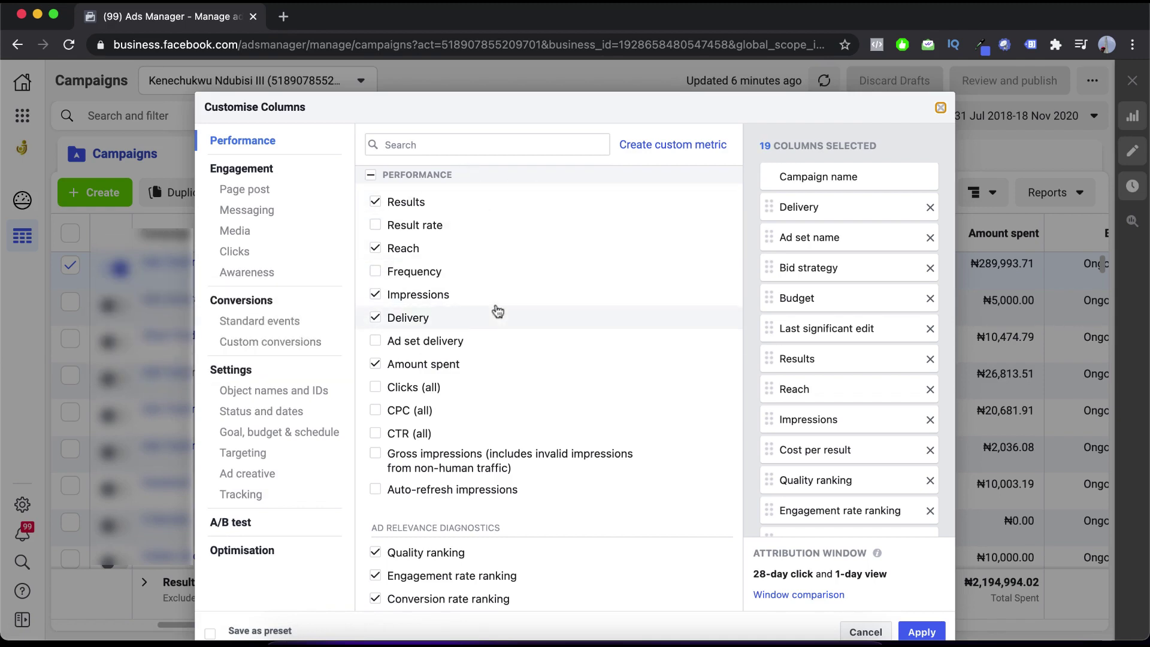
Examine the available performance, cost and page post engagement metrics and the descriptions of individual page post metrics.
scroll(497, 310, "down", 5)
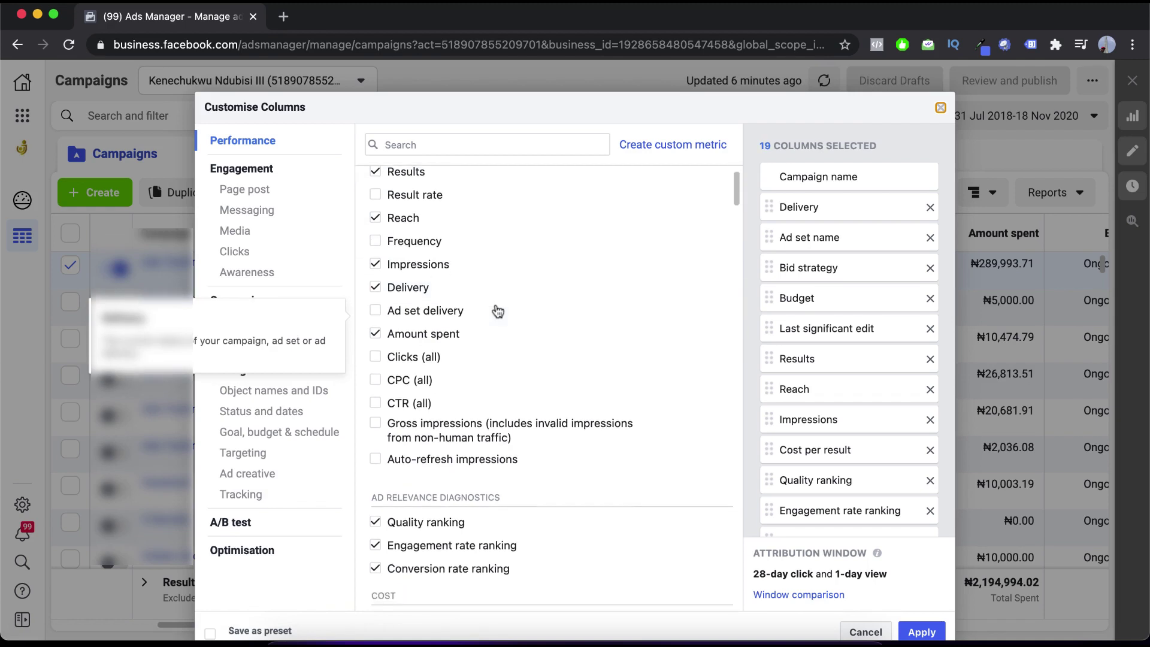
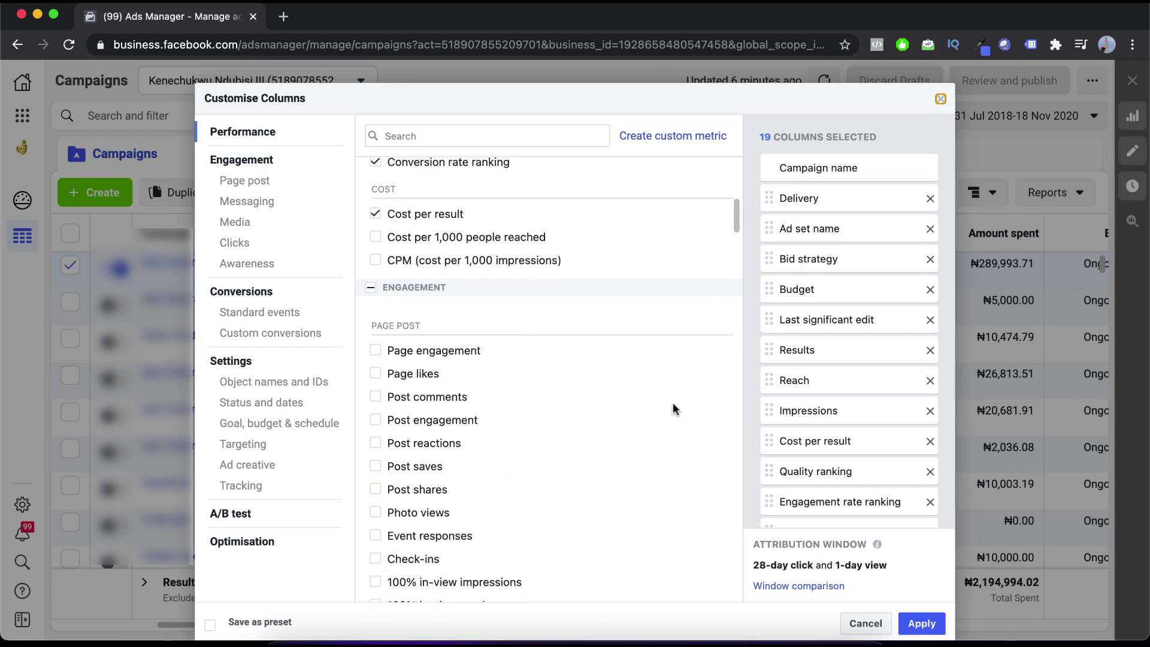
scroll(674, 409, "down", 3)
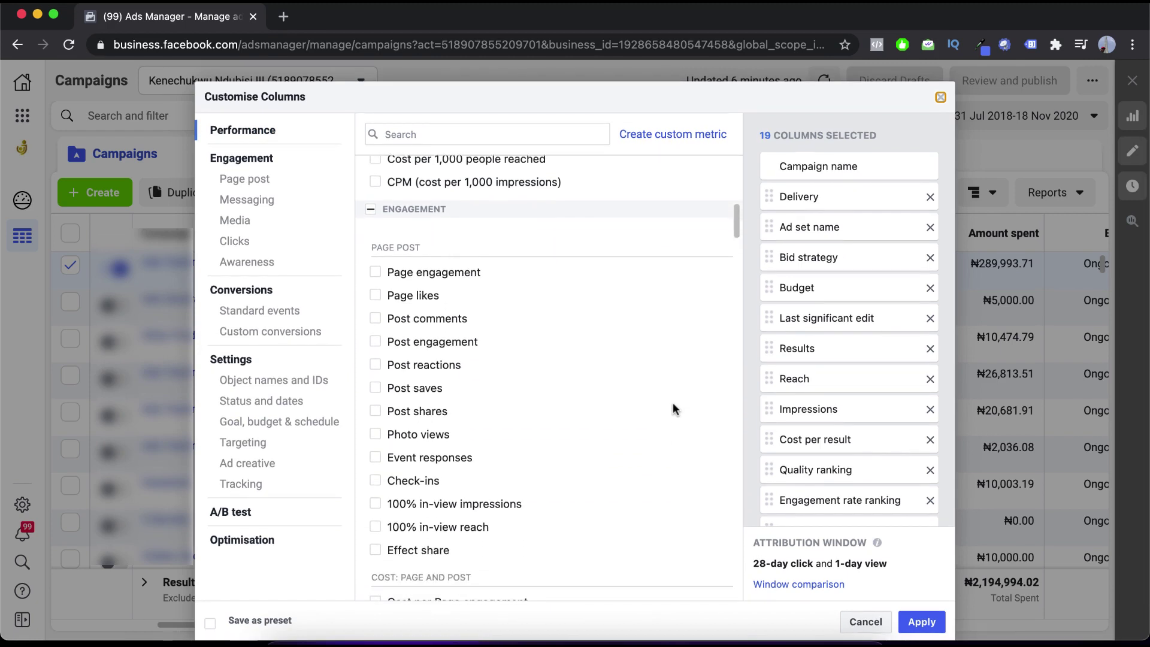
scroll(674, 410, "down", 1)
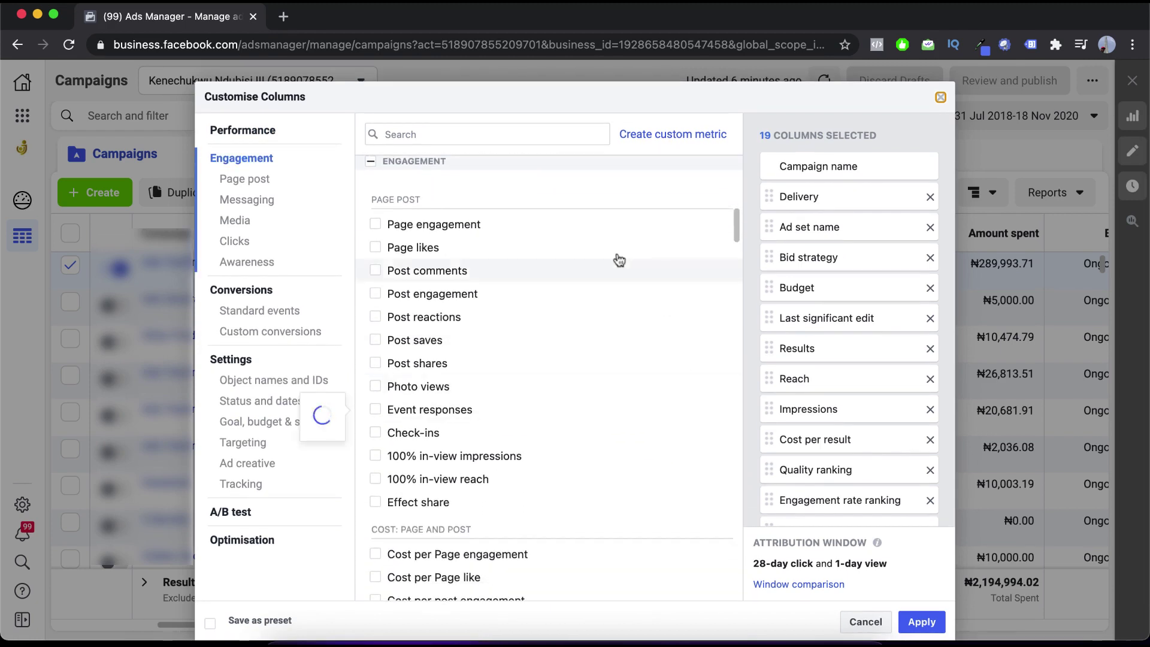
mouse_move(561, 225)
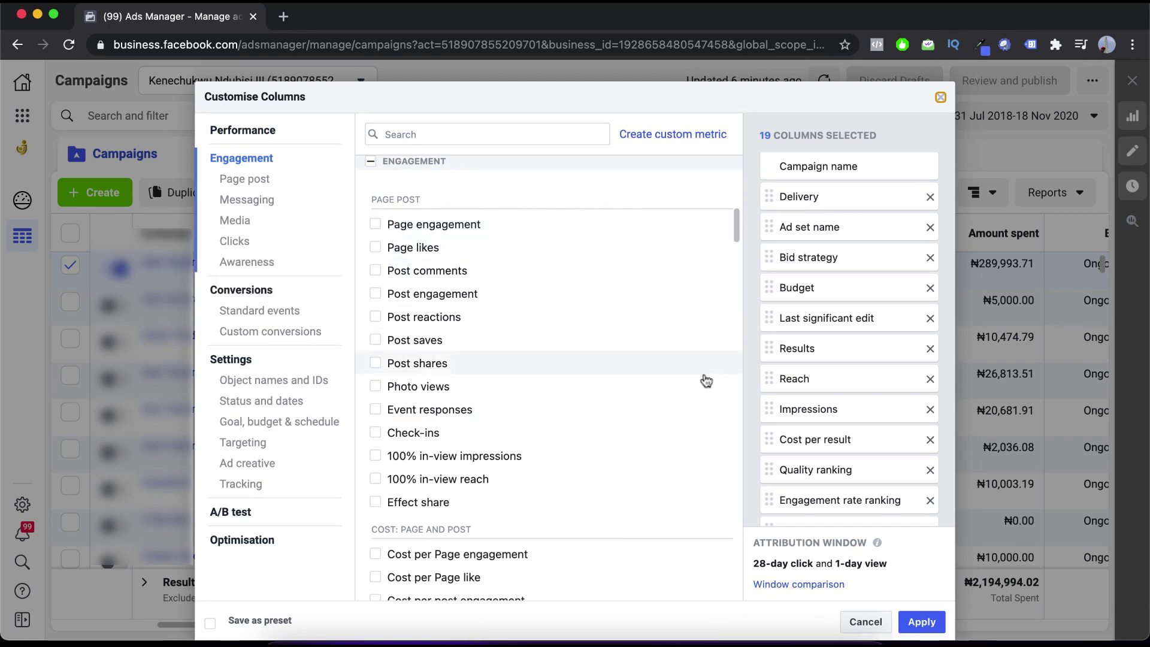
mouse_move(604, 369)
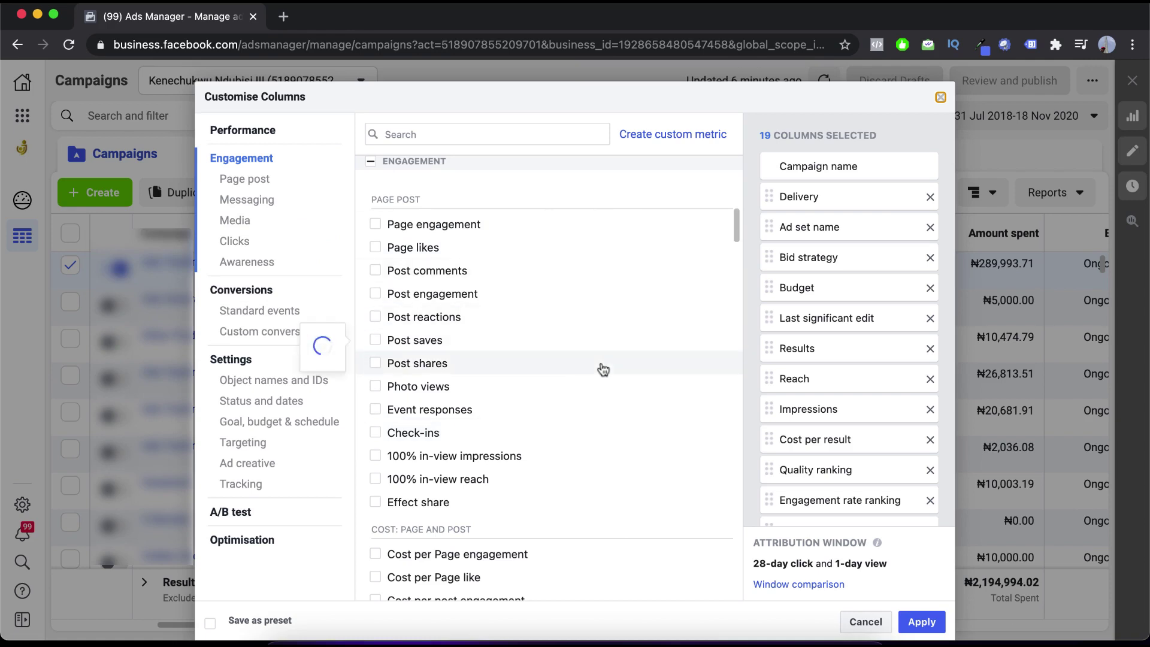
mouse_move(571, 459)
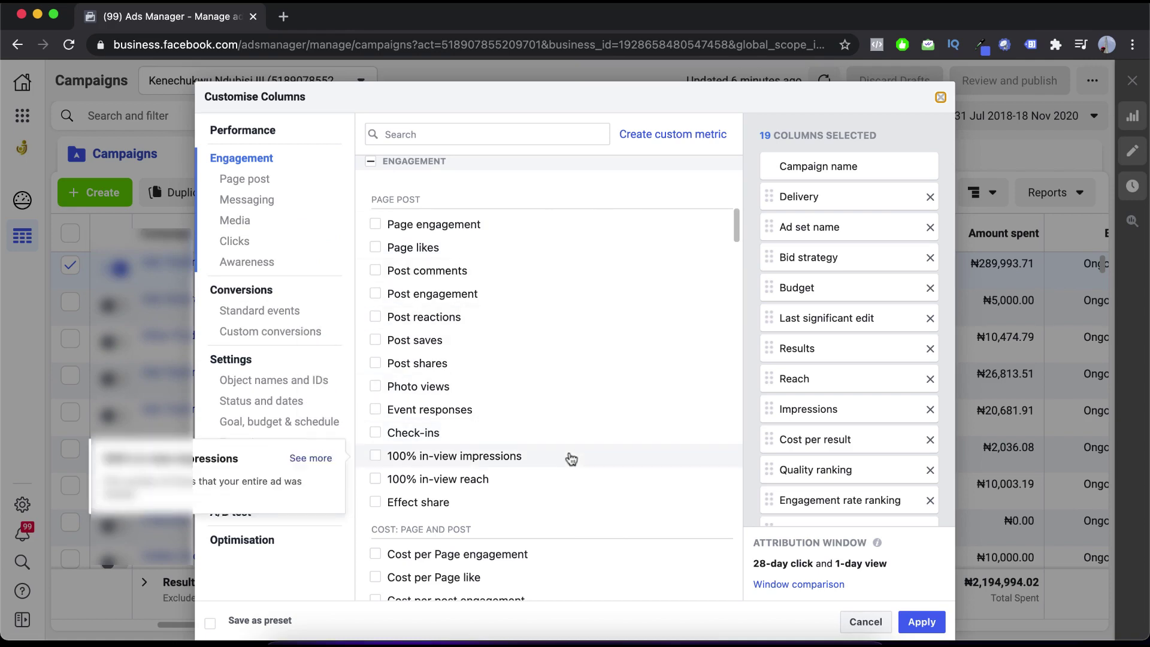
mouse_move(470, 257)
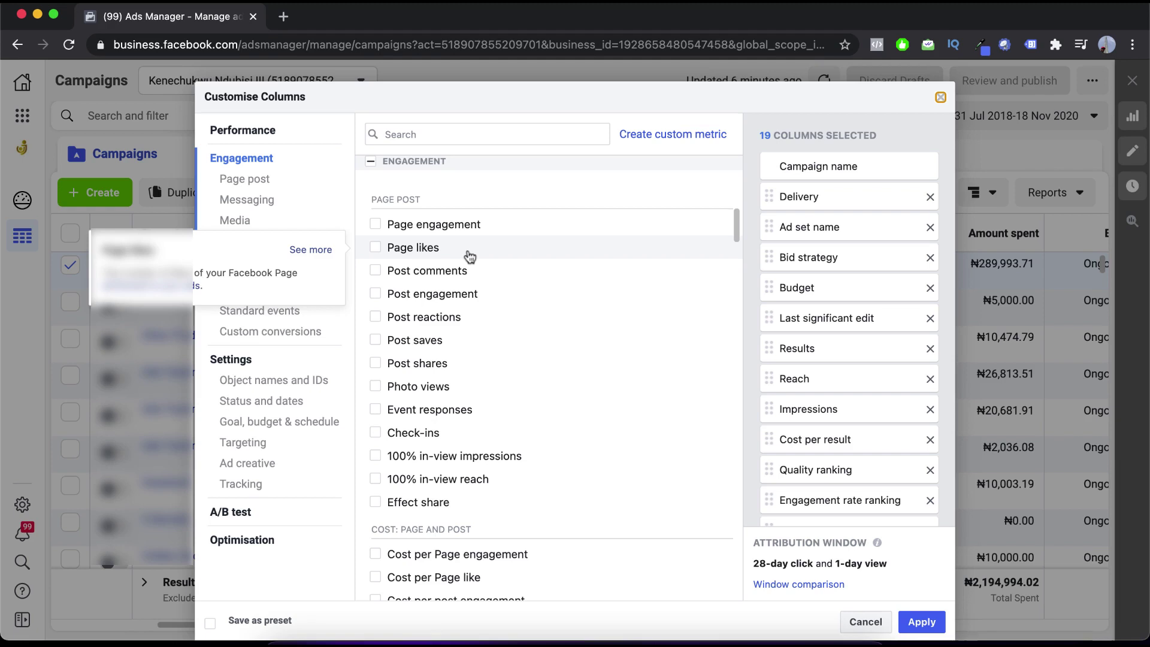
mouse_move(523, 233)
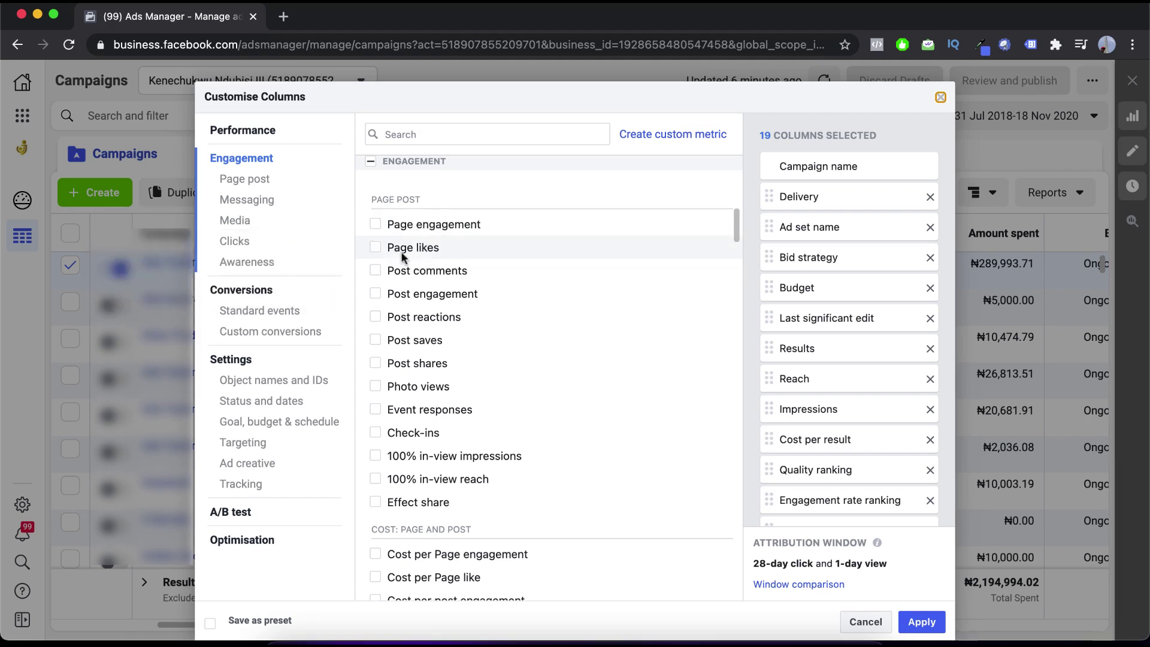
mouse_move(495, 276)
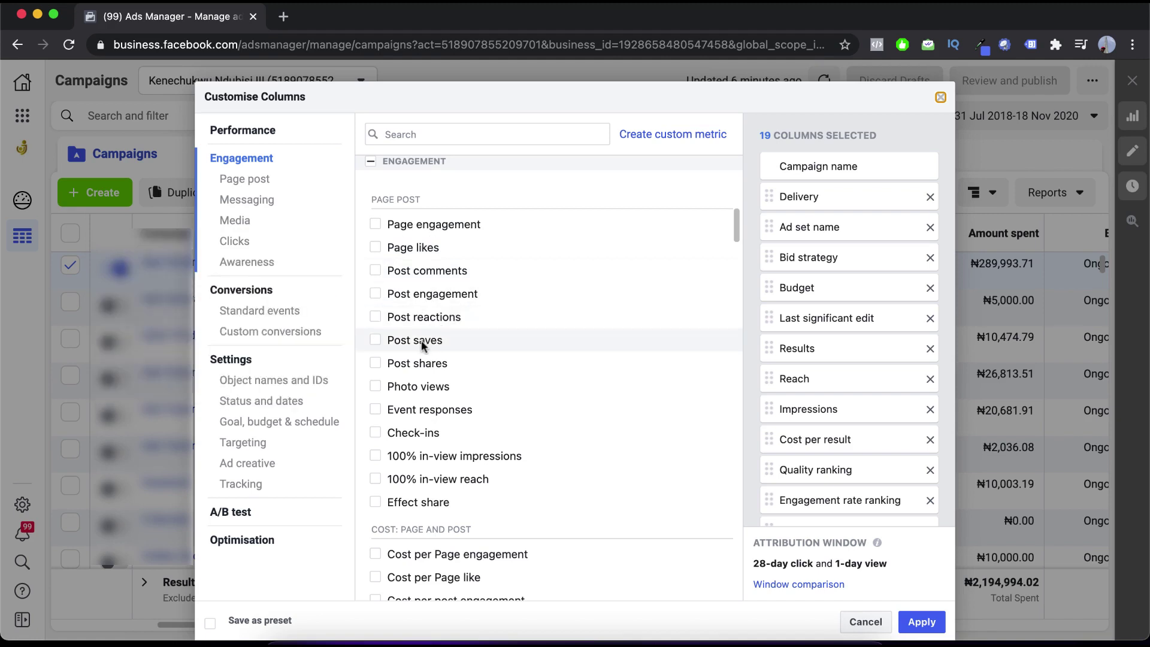
mouse_move(436, 384)
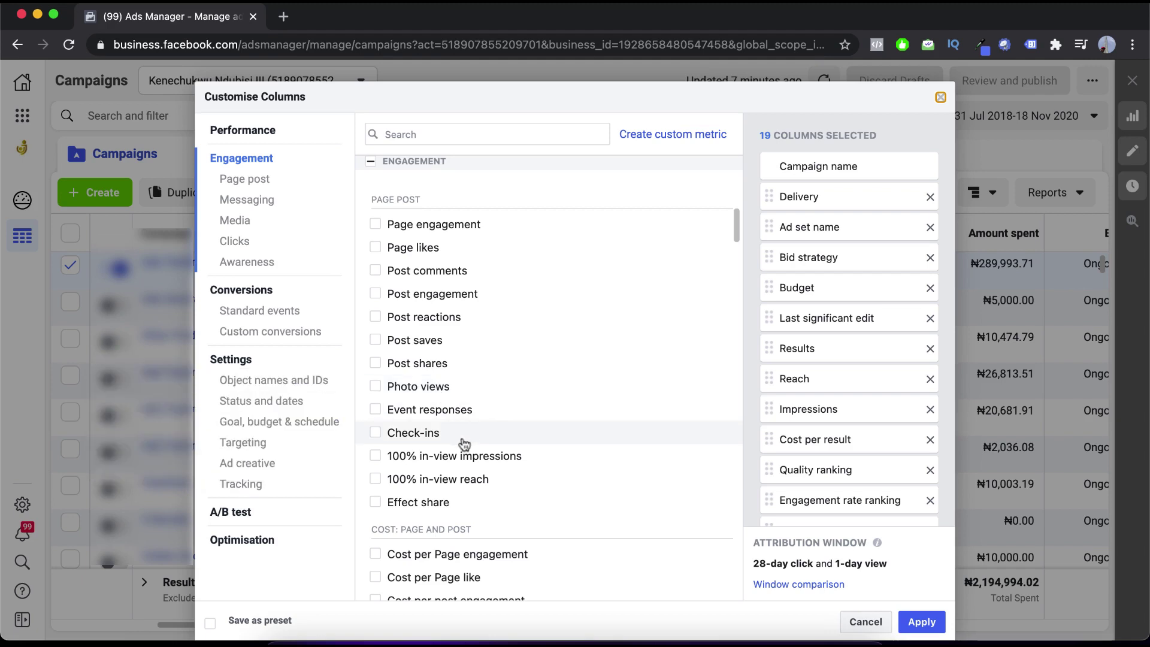
mouse_move(464, 443)
Examine the cost-per-engagement, messaging, media and click metrics on offer, along with the columns already selected for the report.
scroll(465, 443, "down", 3)
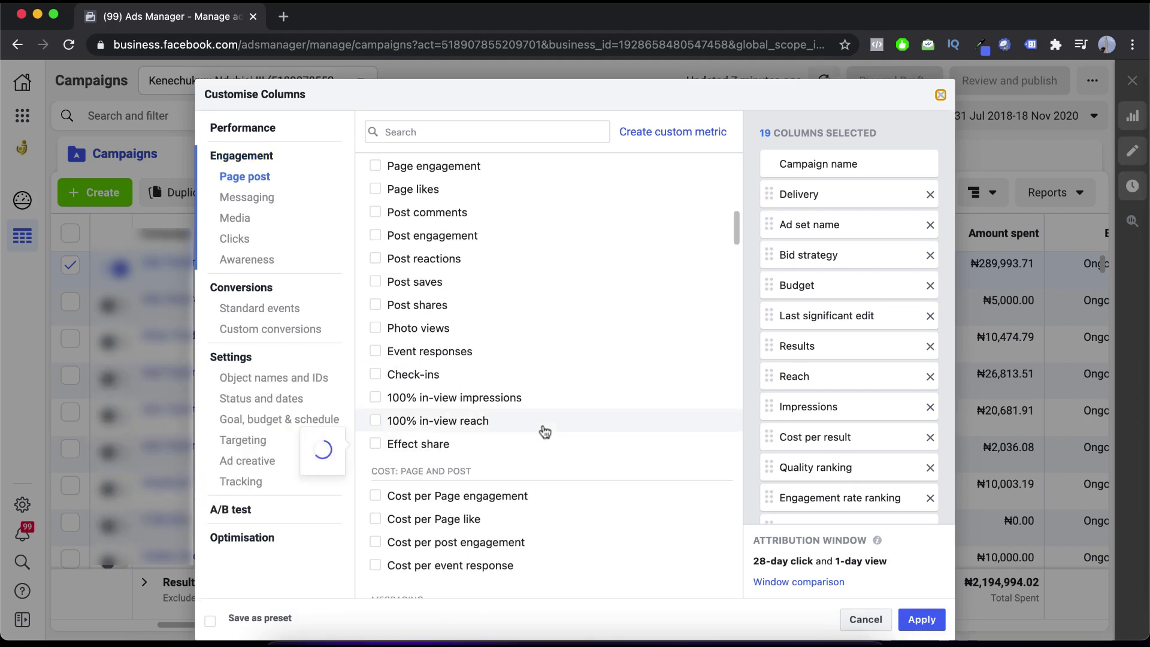
scroll(544, 431, "down", 2)
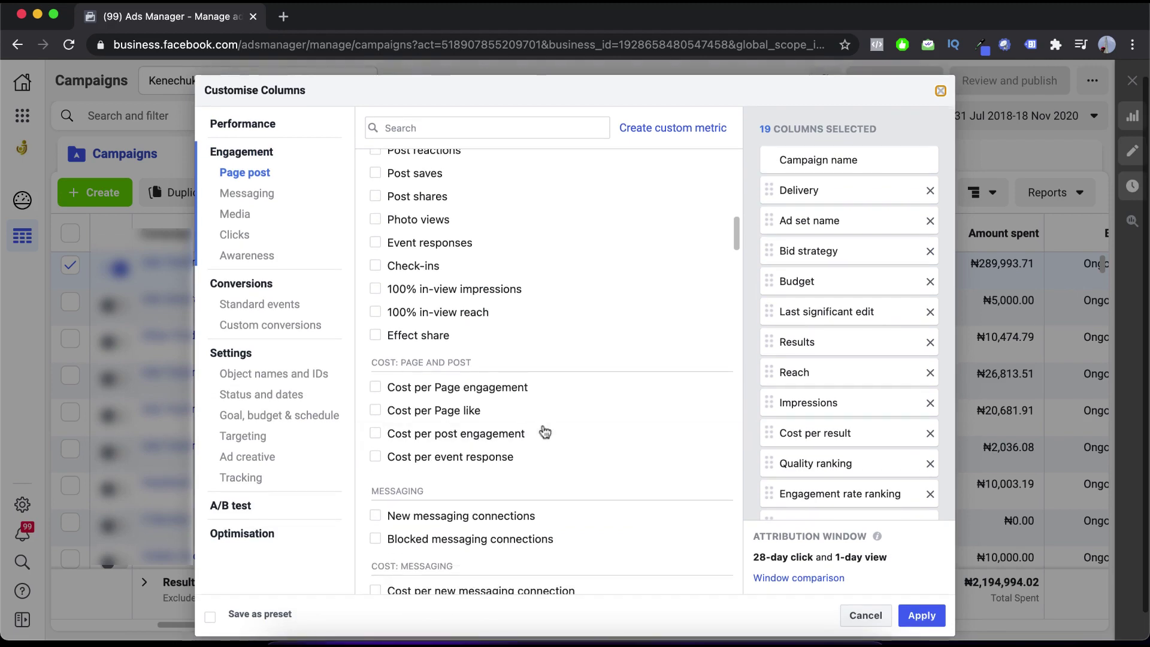
scroll(544, 431, "down", 2)
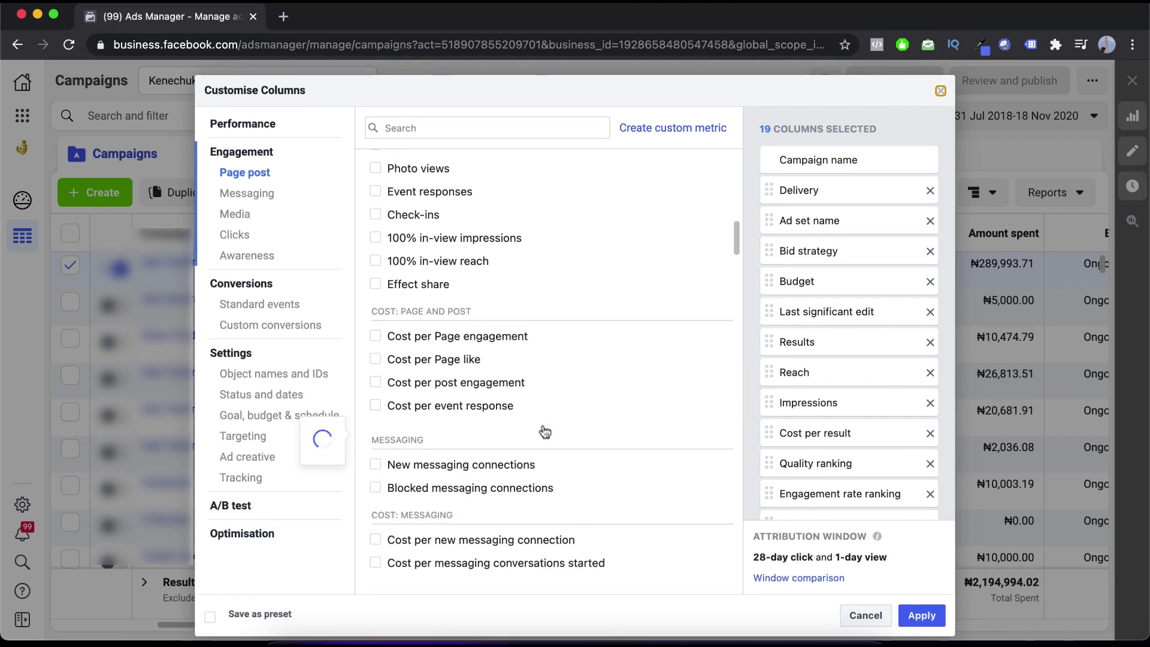
scroll(544, 431, "down", 2)
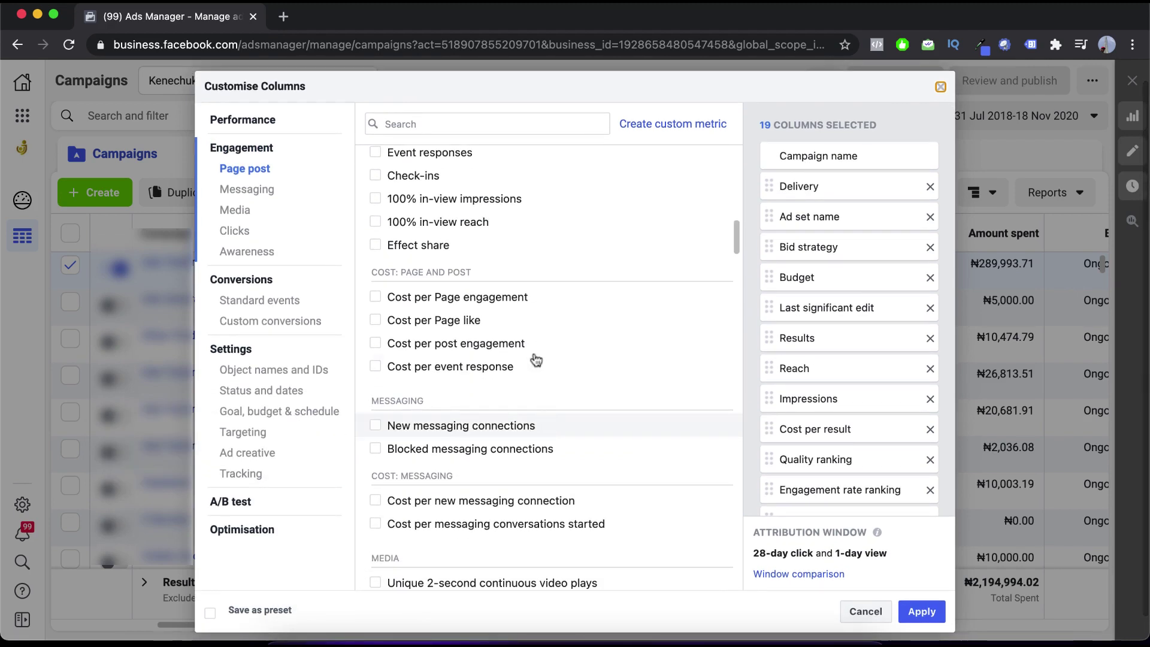
scroll(537, 360, "down", 1)
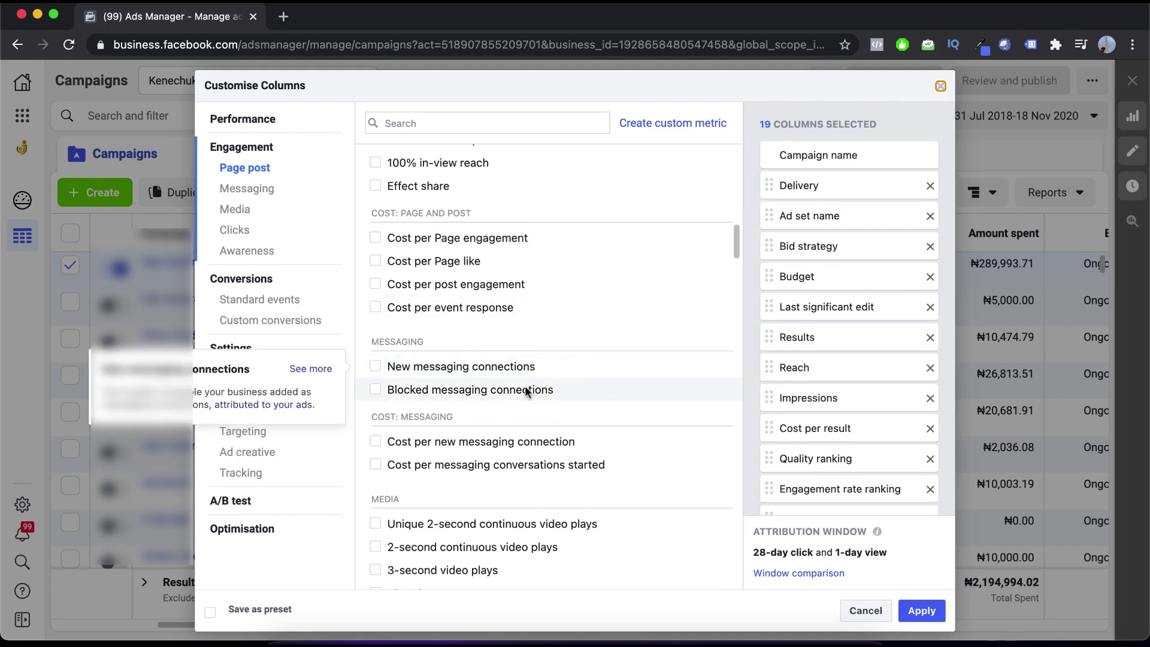
scroll(495, 387, "down", 5)
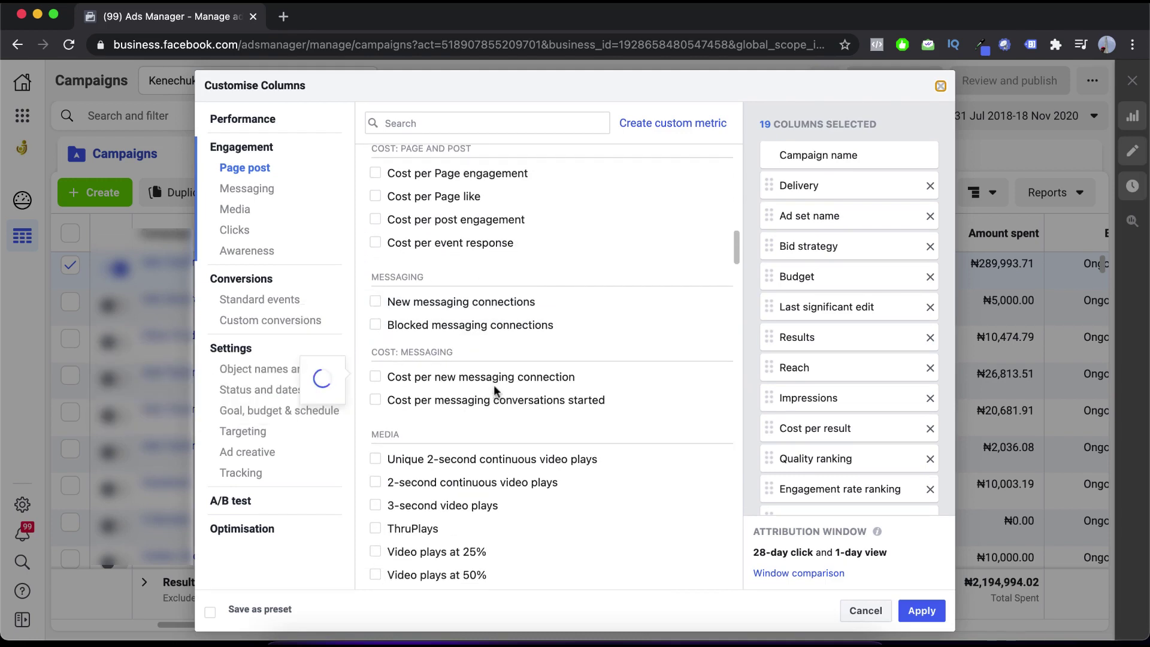
scroll(496, 384, "down", 5)
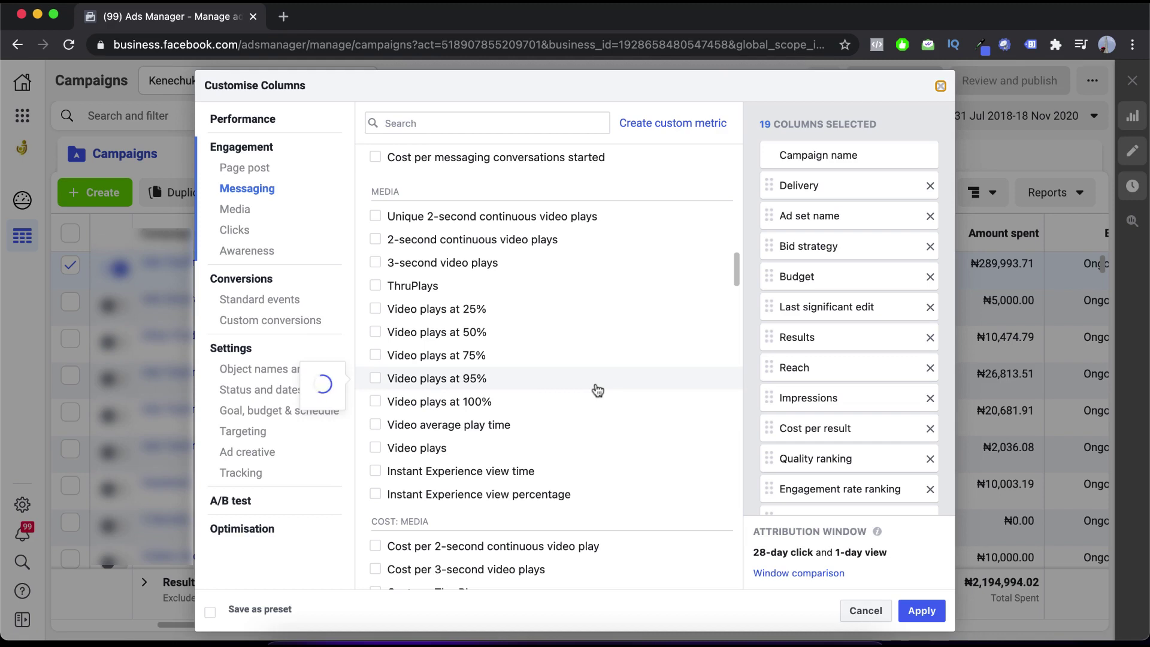
scroll(598, 390, "down", 3)
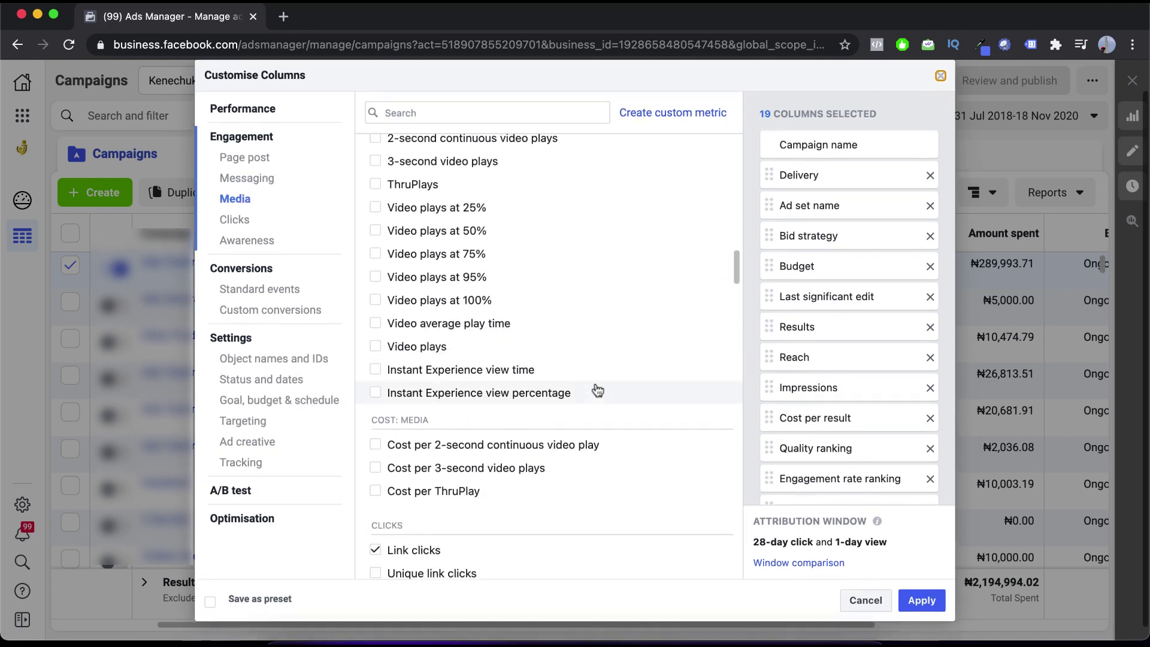
scroll(596, 389, "down", 6)
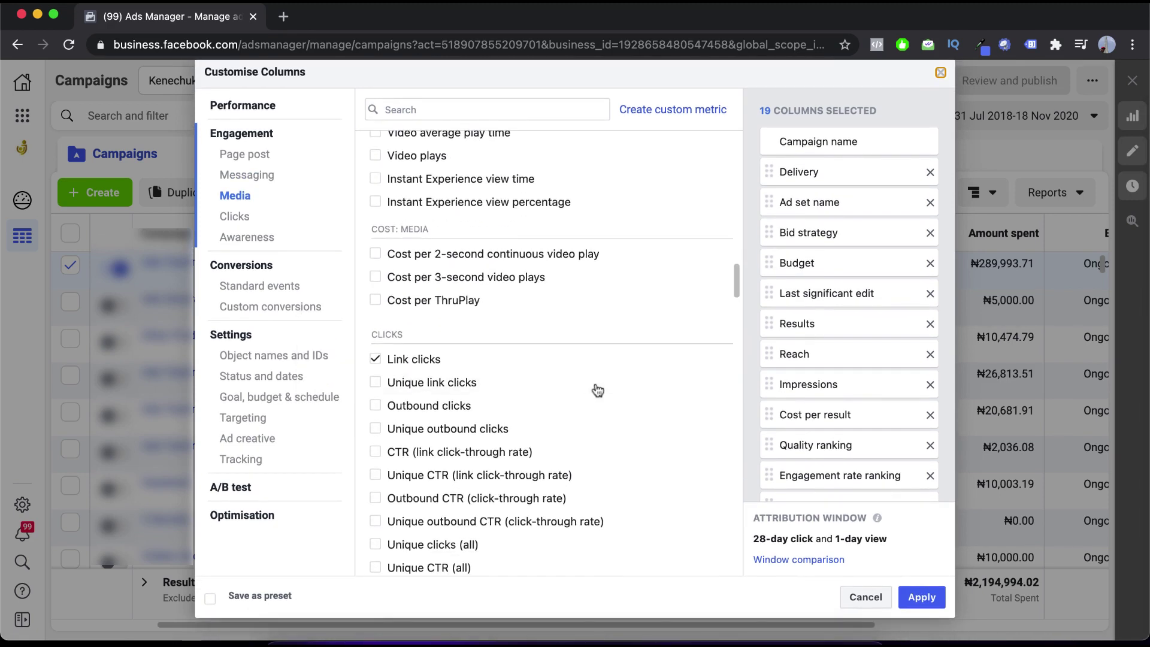
scroll(597, 390, "down", 5)
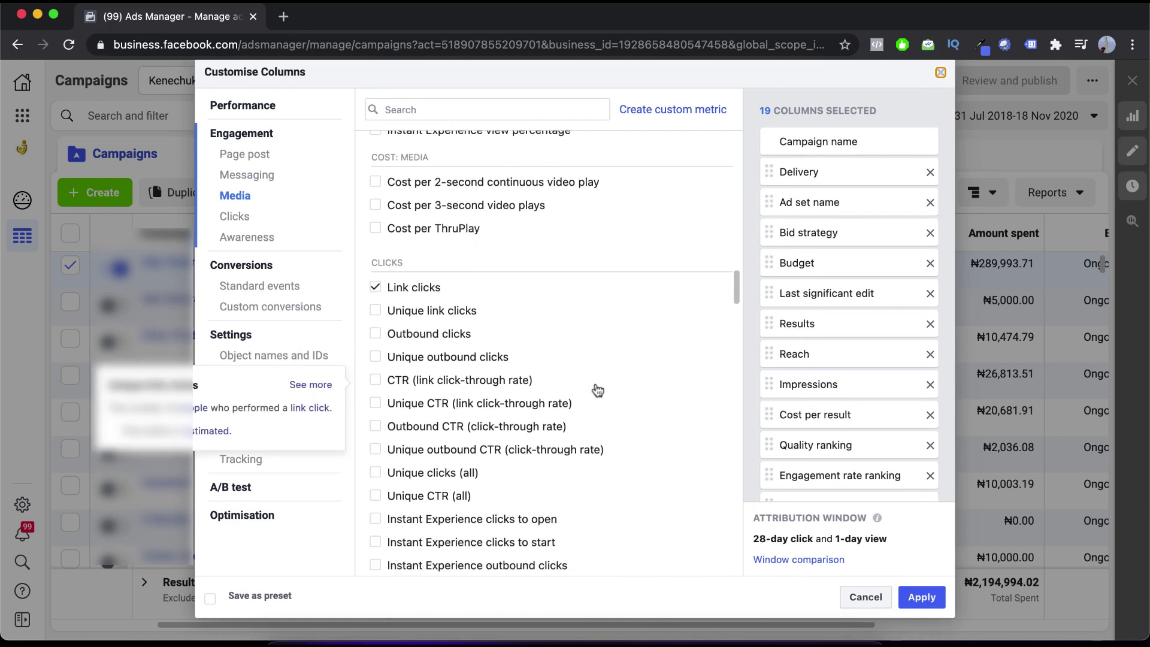
scroll(598, 390, "down", 3)
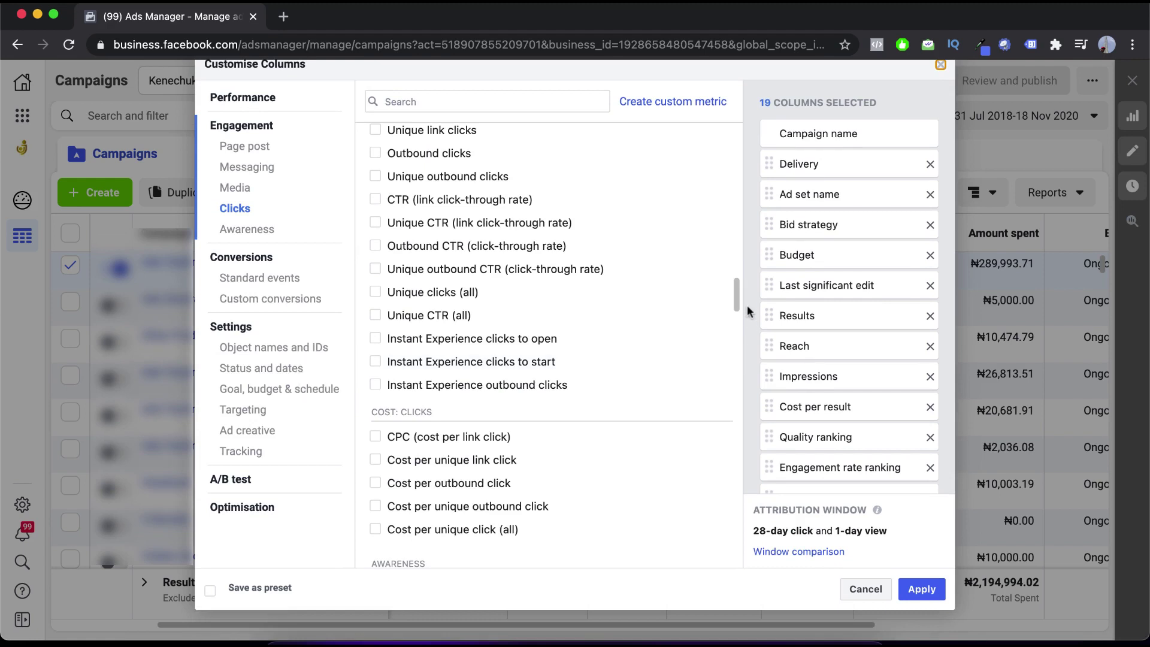
scroll(747, 305, "down", 2)
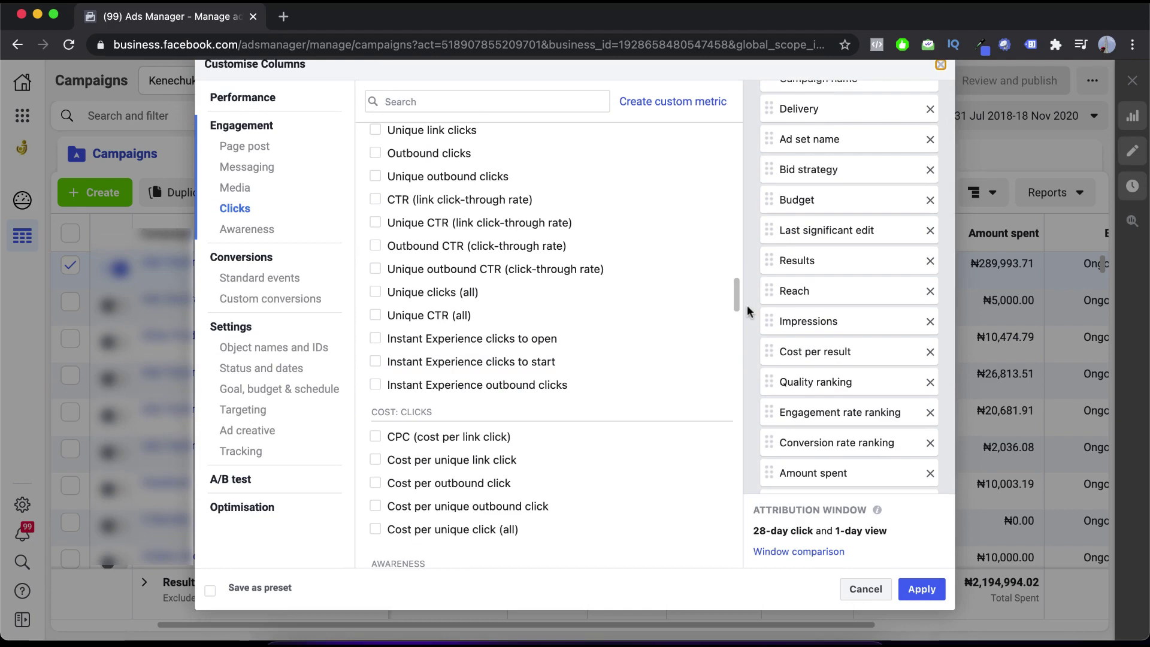
scroll(747, 304, "down", 1)
scroll(659, 348, "down", 2)
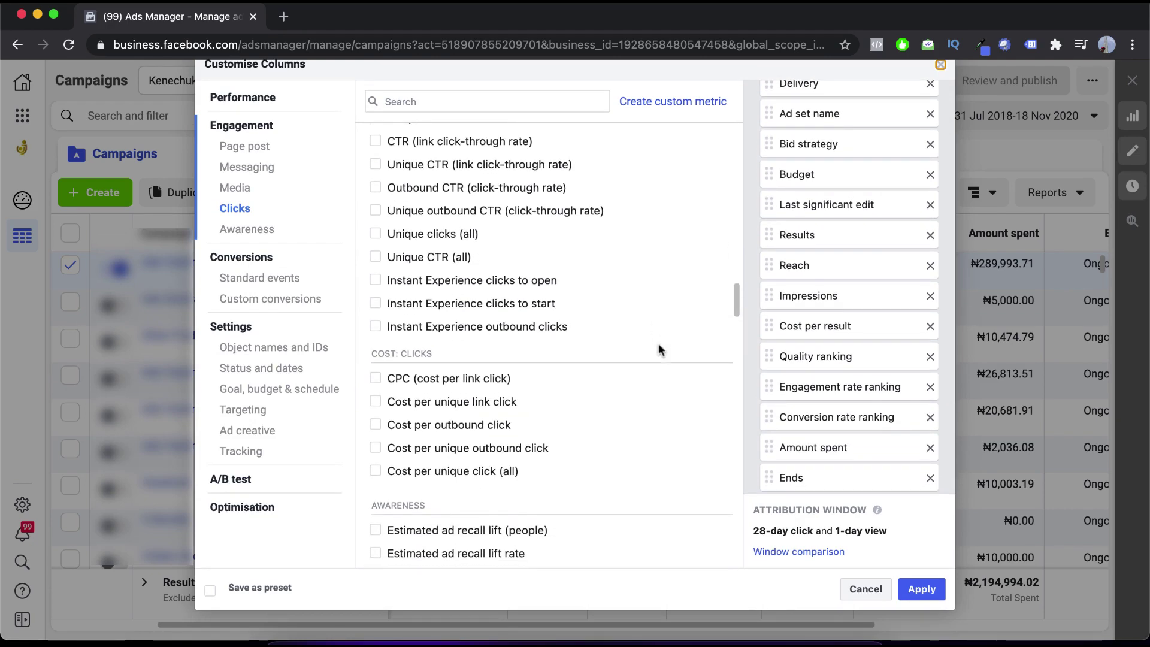
Add the Cost per unique click (all) metric from the click cost metrics to the selected columns.
scroll(659, 349, "down", 4)
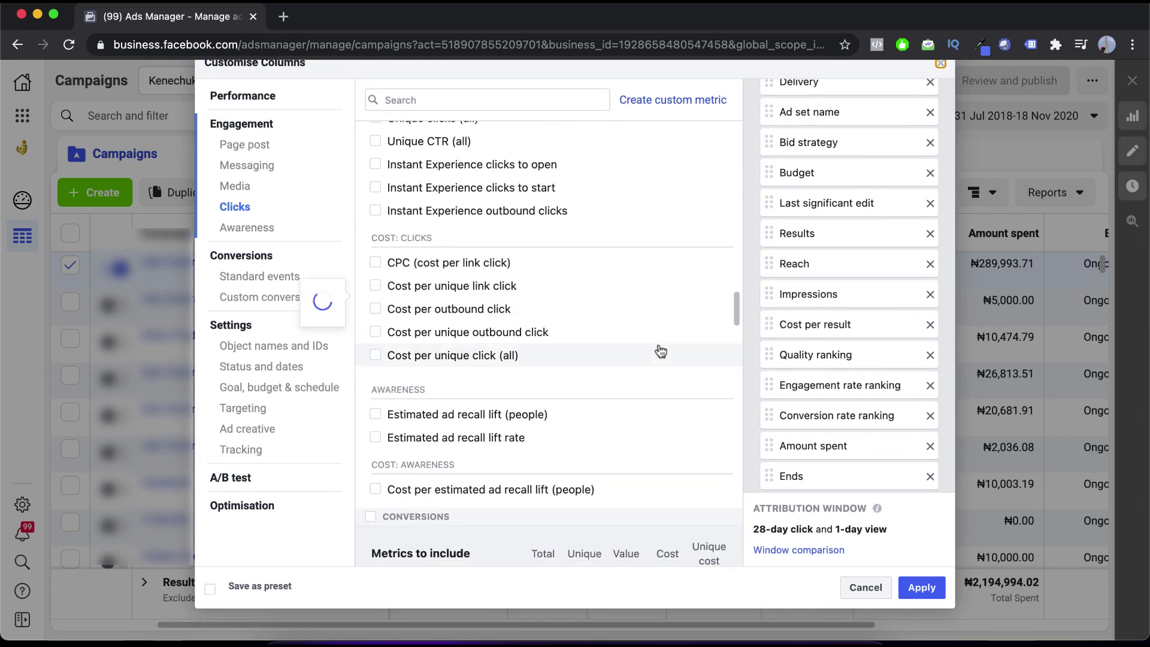
scroll(661, 351, "down", 2)
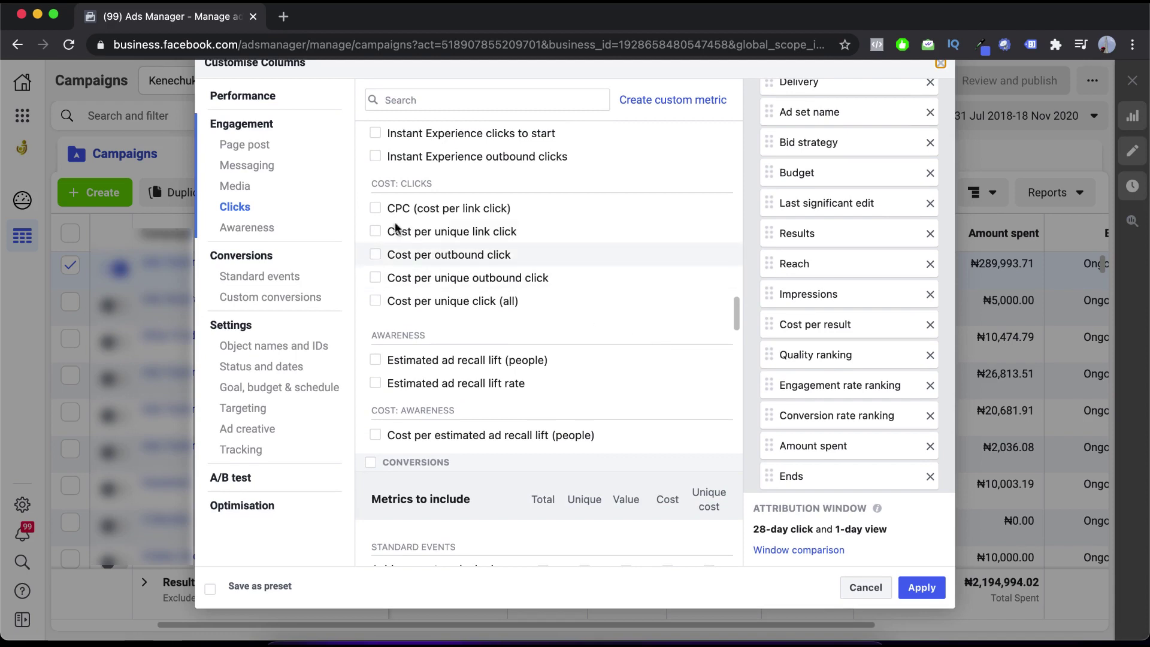
left_click(375, 257)
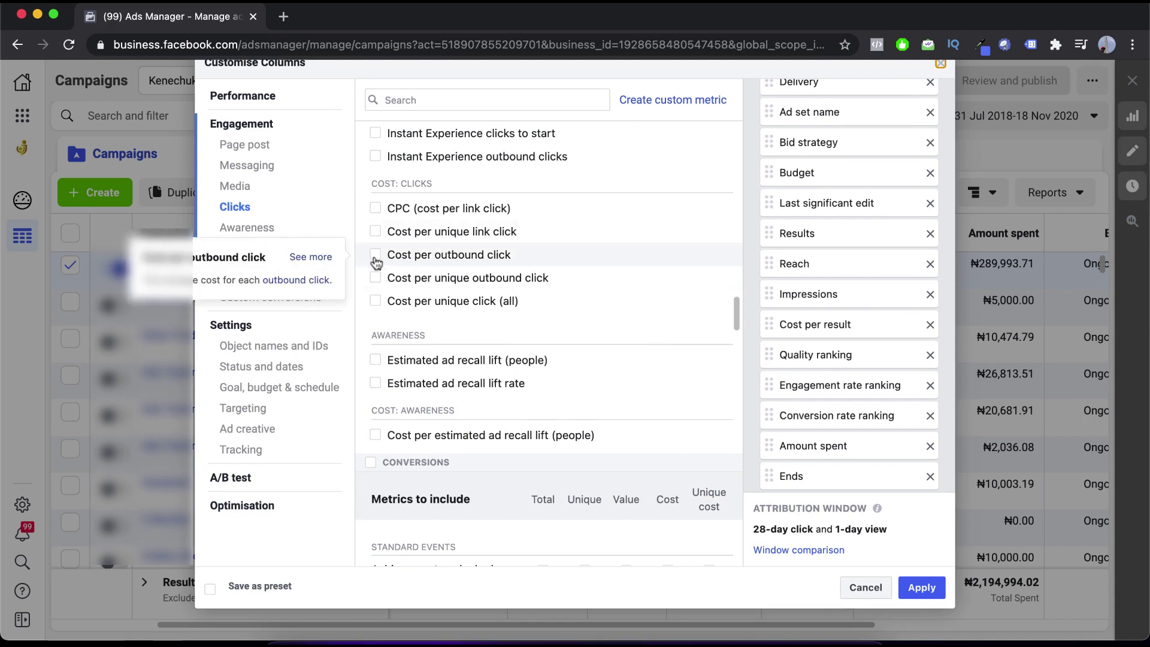
scroll(827, 373, "down", 5)
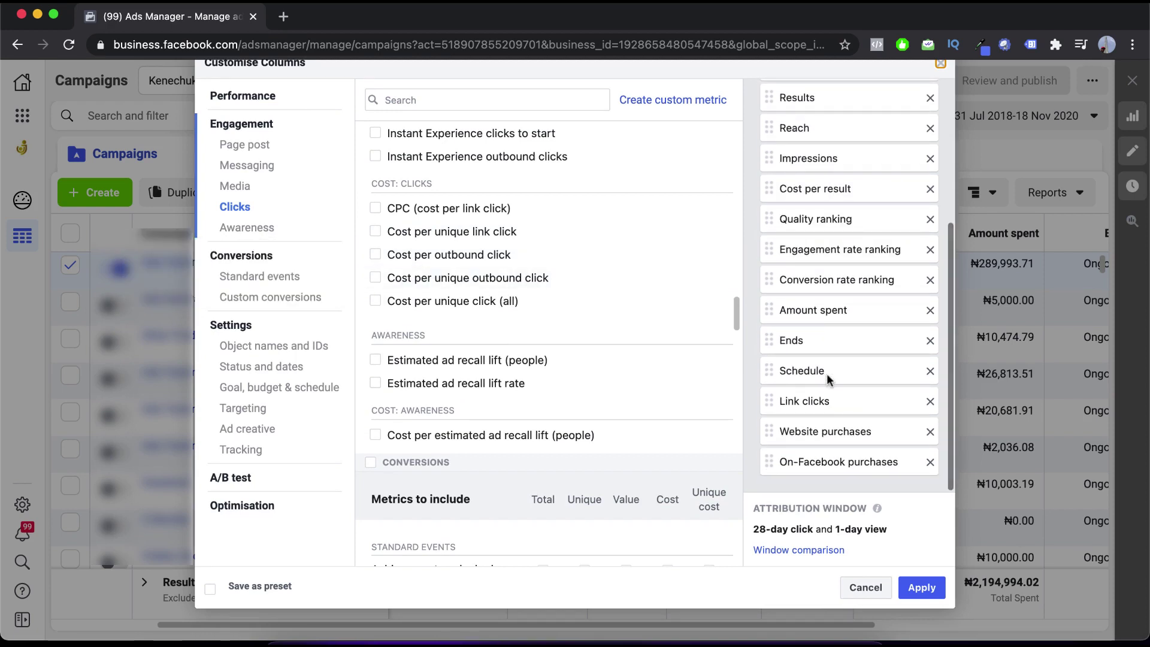
scroll(775, 320, "up", 1)
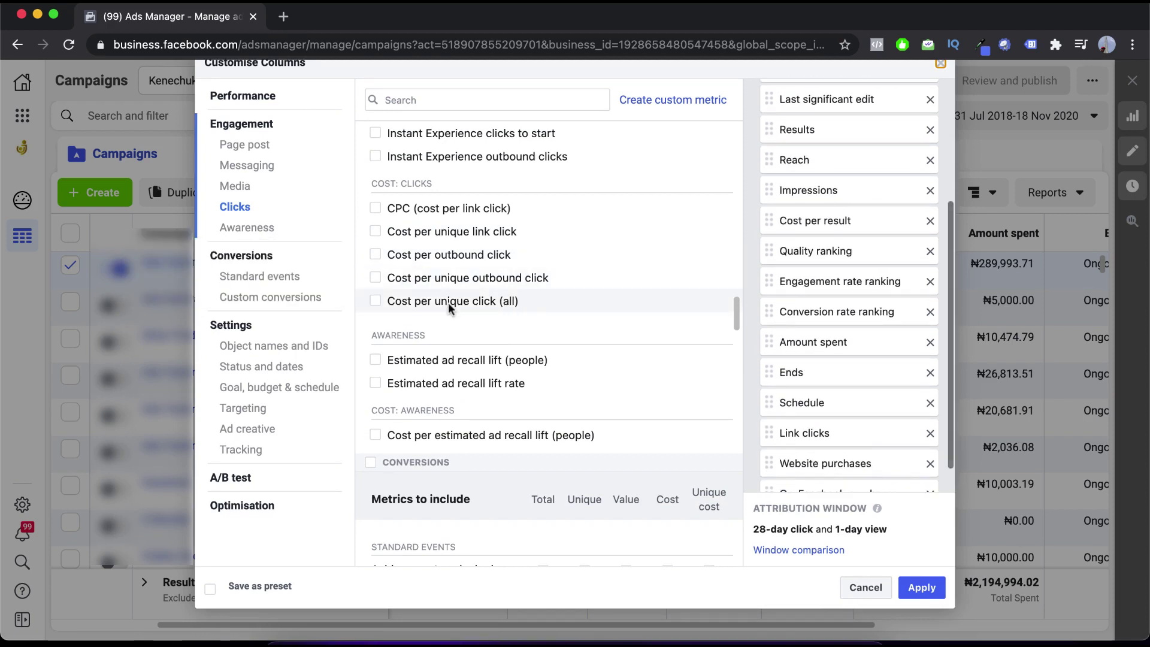
mouse_move(444, 300)
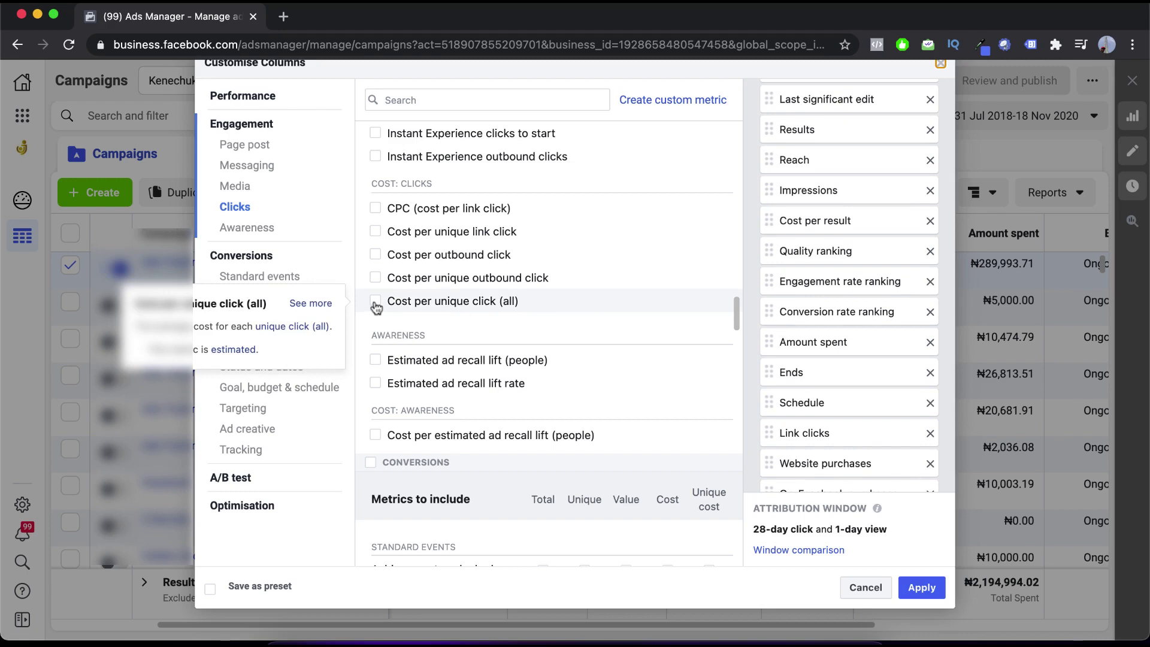
scroll(779, 382, "down", 2)
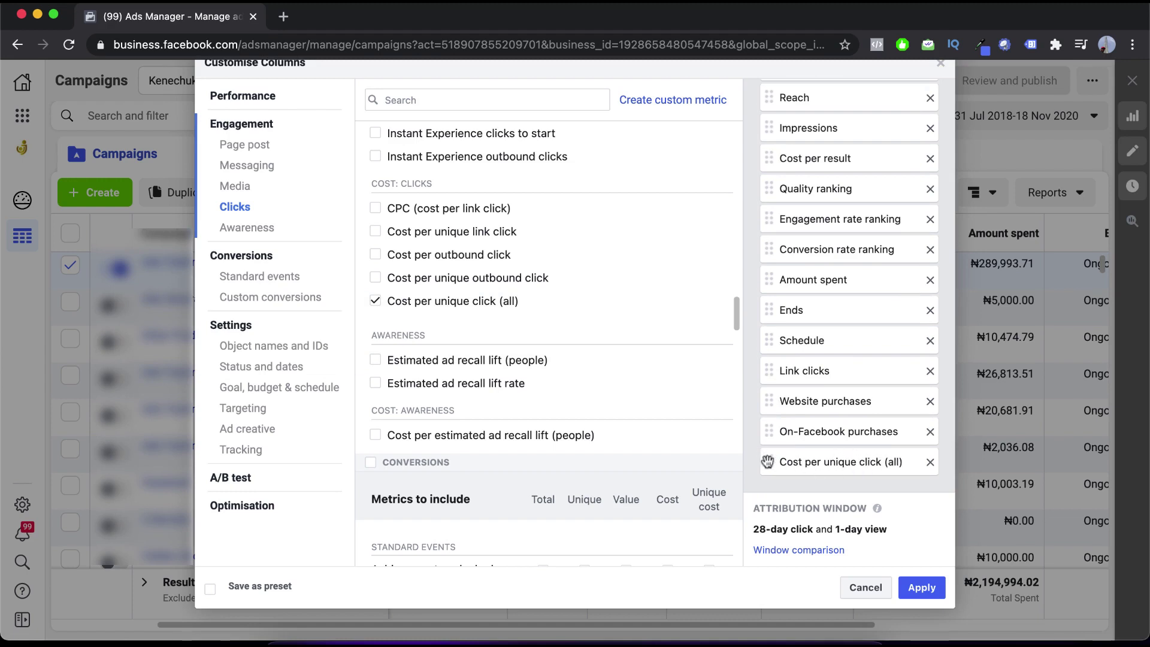
mouse_move(768, 467)
left_mouse_down()
mouse_move(762, 357)
mouse_move(773, 462)
left_mouse_up()
Examine the awareness metrics and the standard conversion events with their total, unique, value and cost options.
scroll(669, 386, "down", 2)
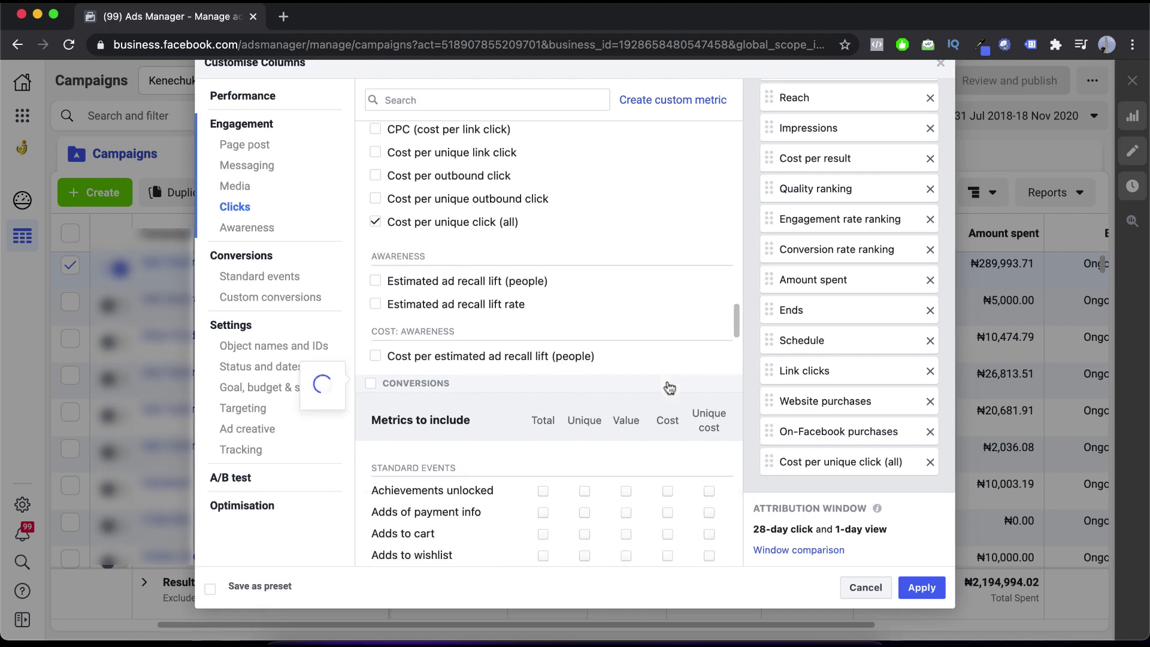
scroll(669, 388, "down", 1)
scroll(669, 388, "down", 2)
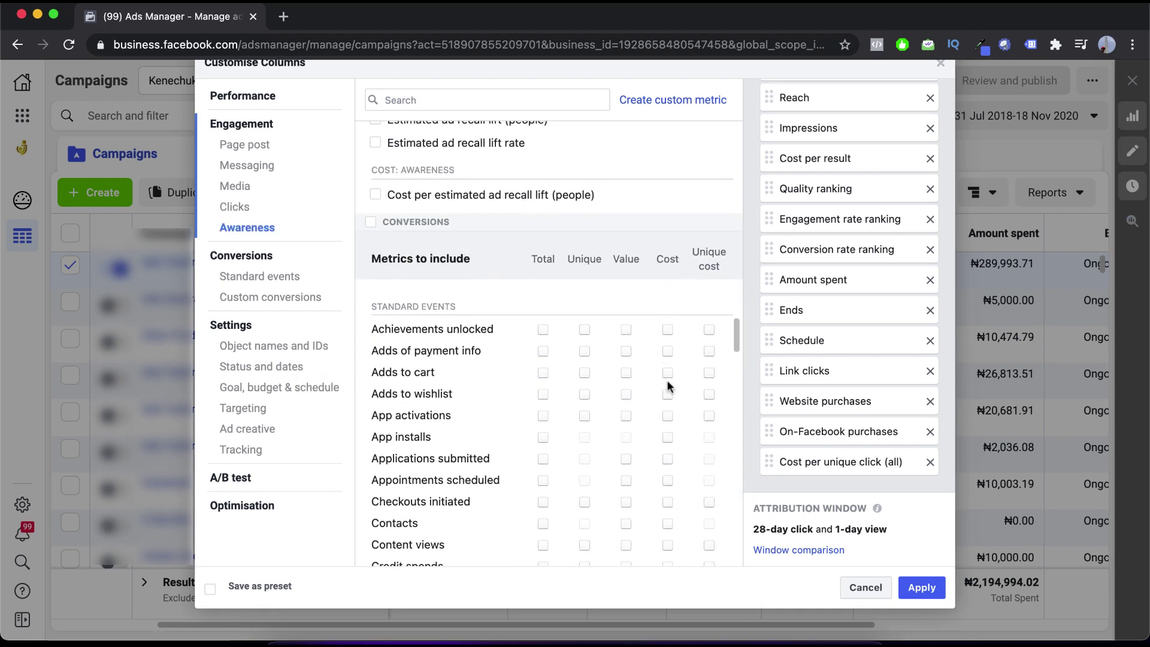
scroll(484, 275, "down", 1)
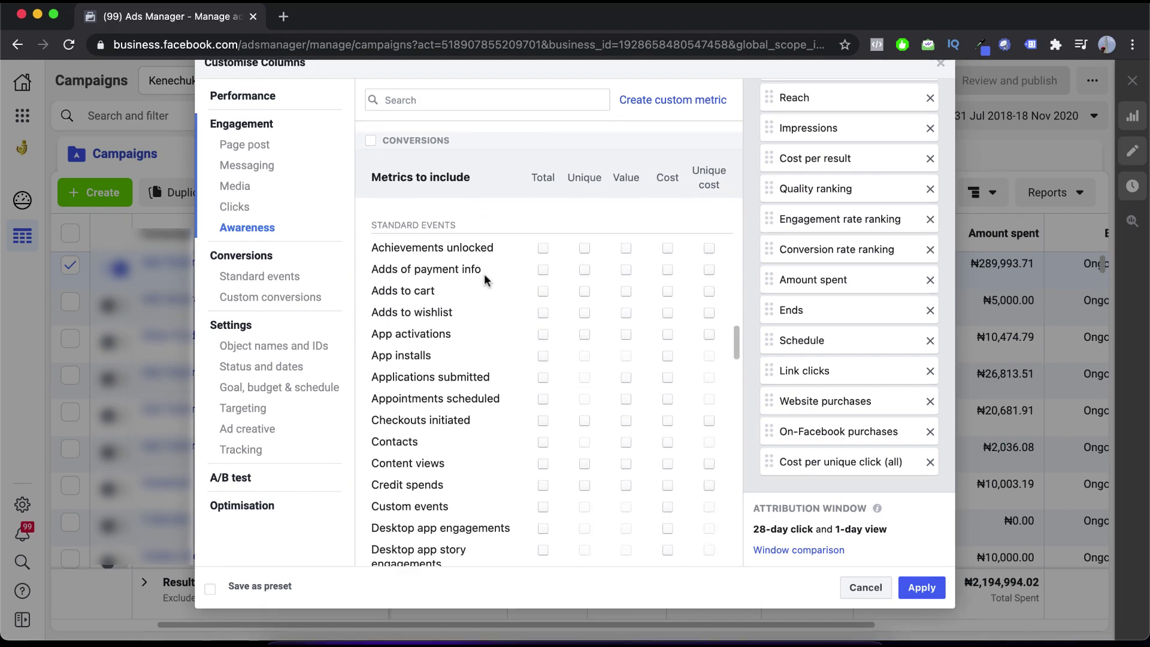
scroll(484, 274, "down", 2)
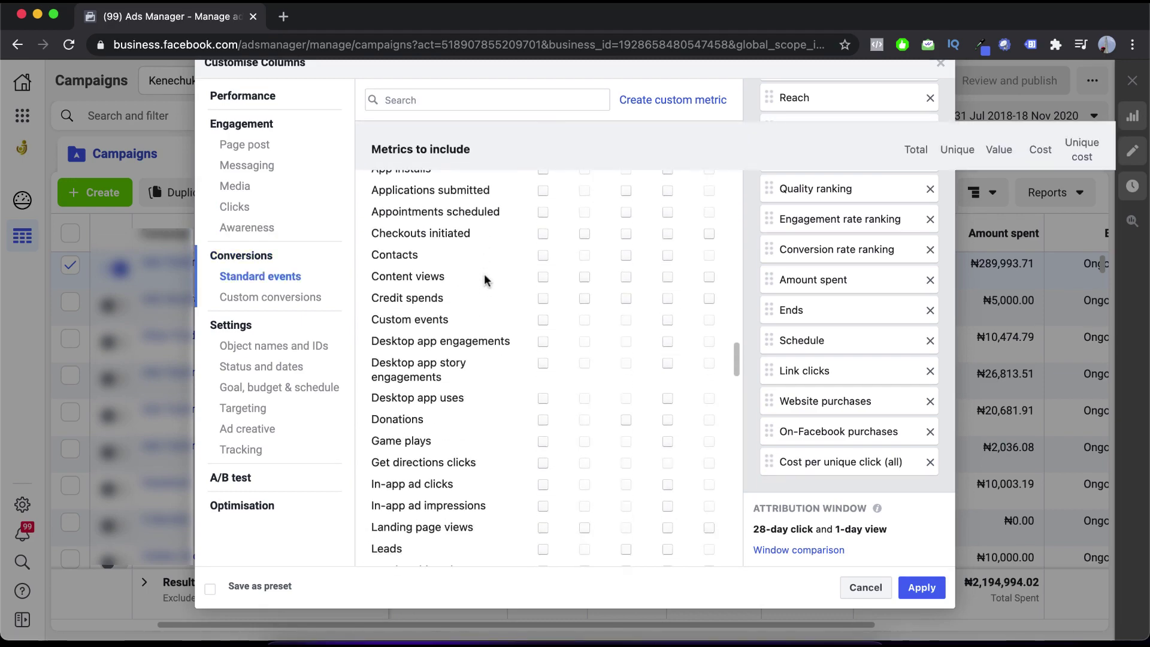
scroll(484, 274, "up", 1)
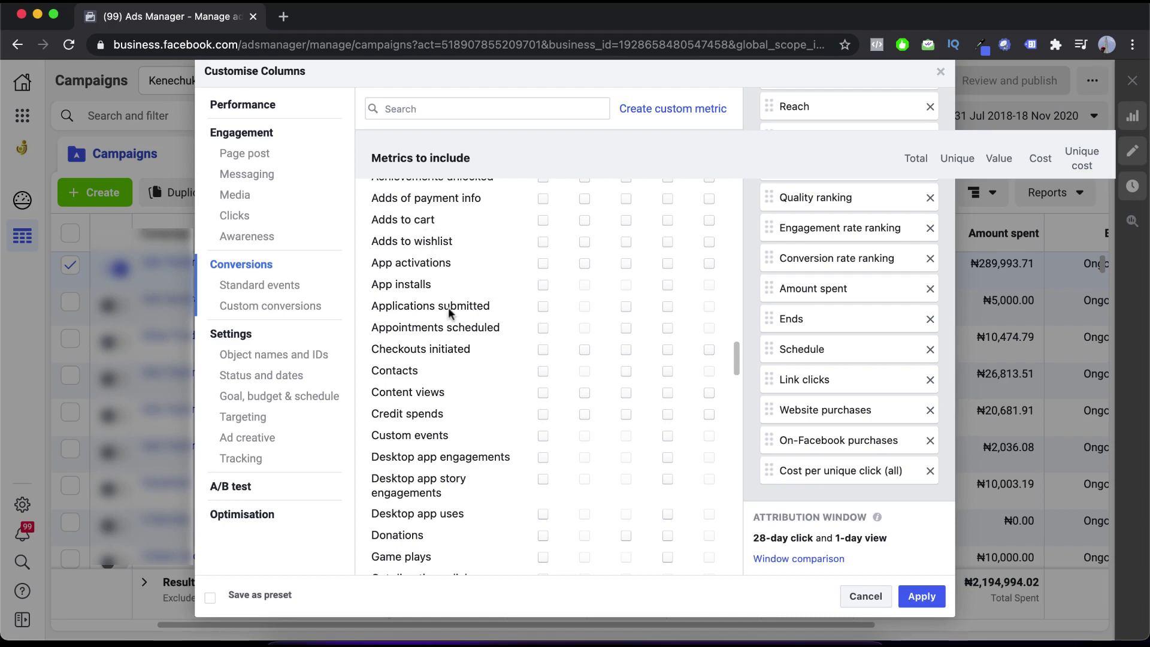
scroll(534, 376, "down", 1)
scroll(535, 376, "up", 3)
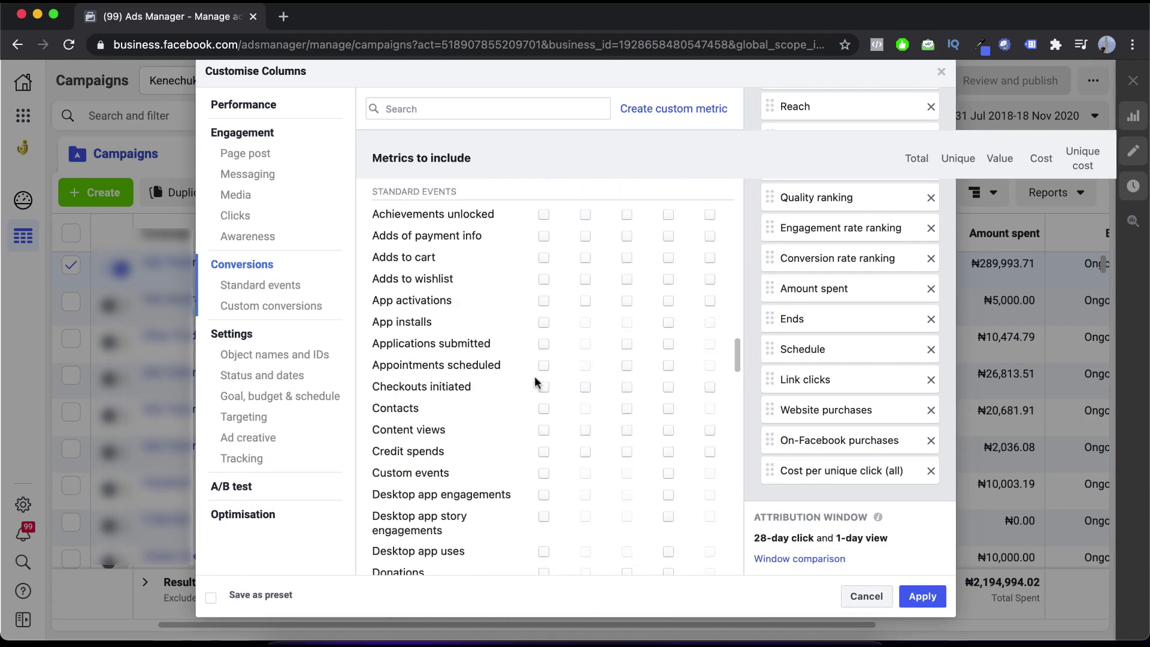
scroll(535, 375, "down", 5)
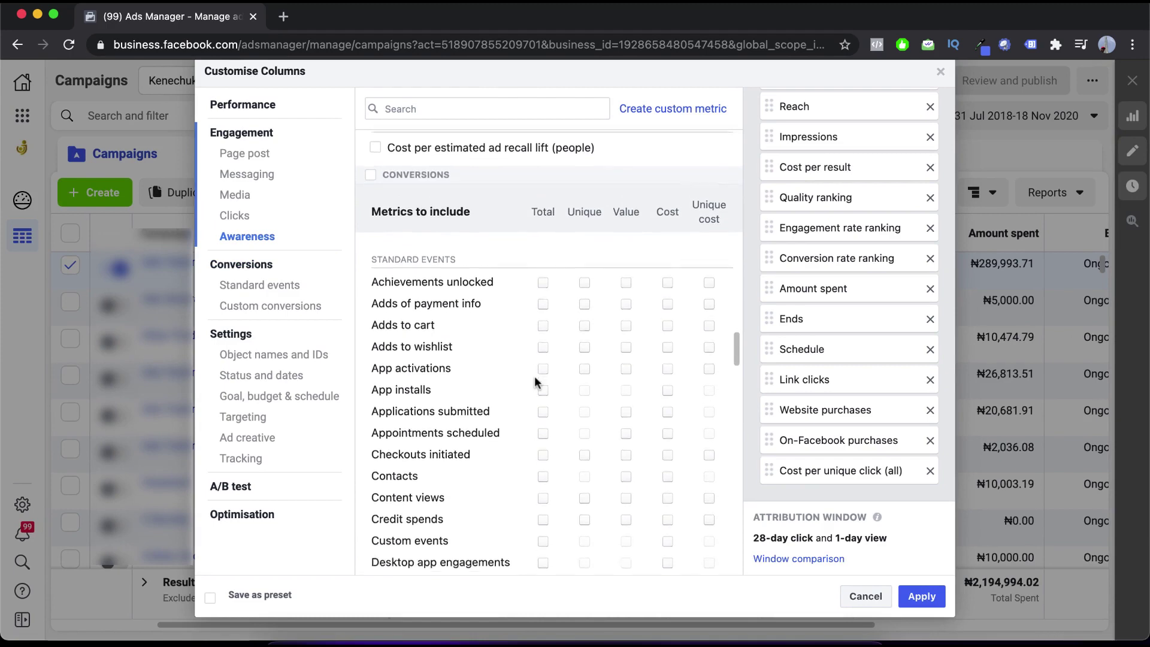
scroll(534, 376, "down", 8)
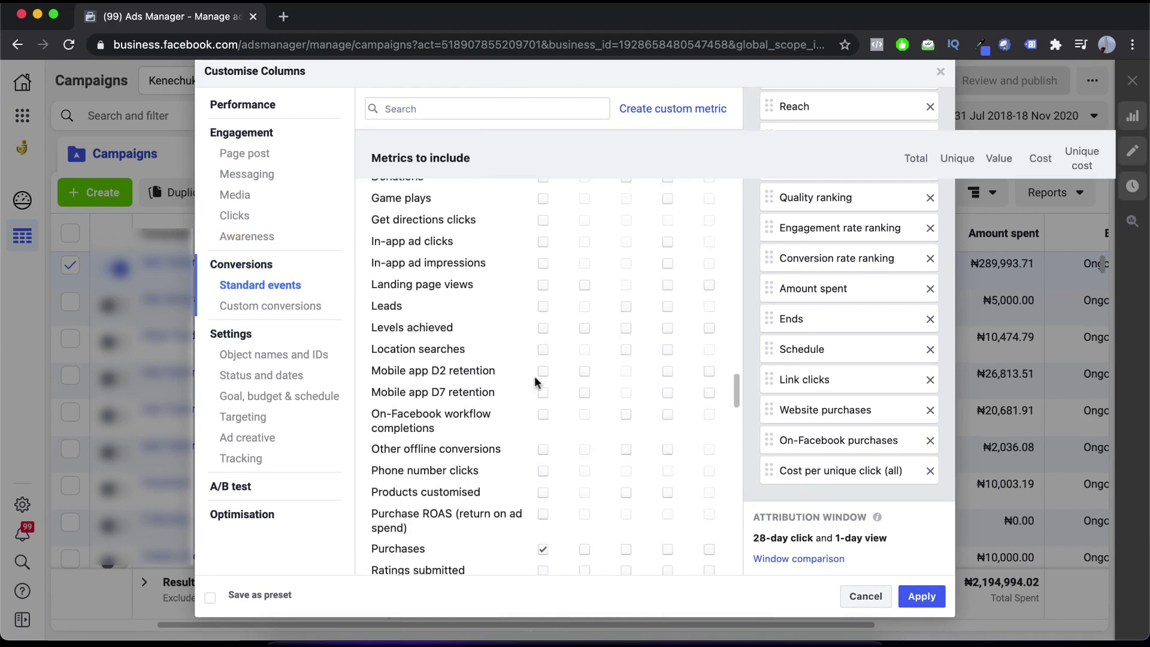
Examine the remaining standard events, the custom conversions, and the object name, ID, status and date settings available as columns.
scroll(535, 376, "down", 3)
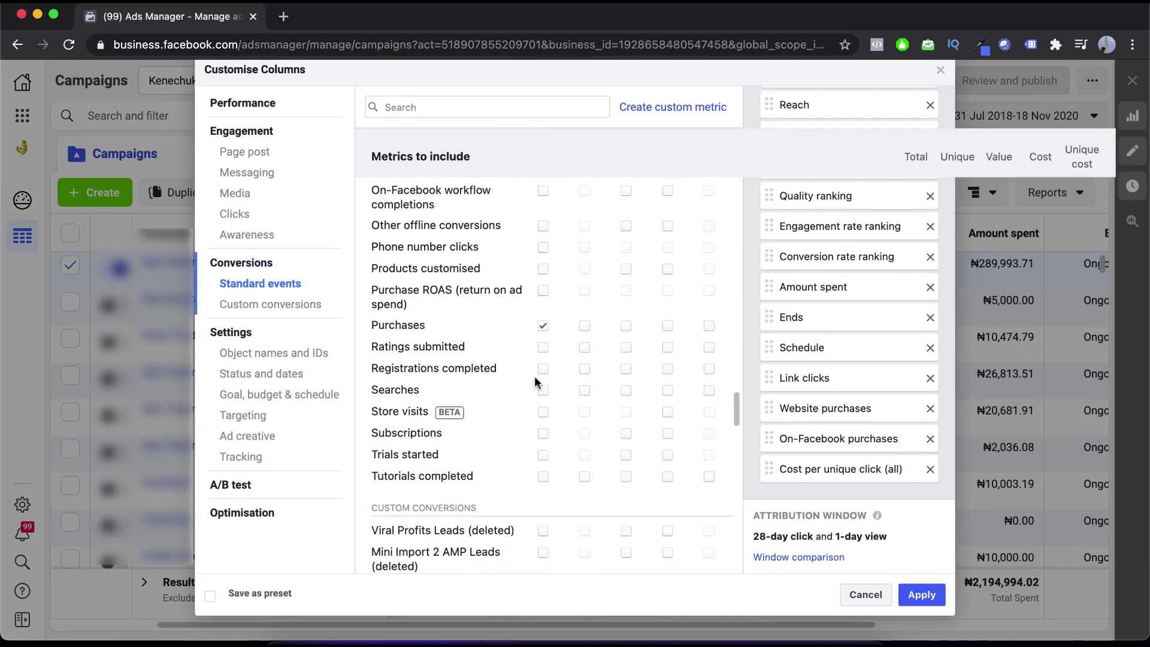
scroll(534, 376, "down", 3)
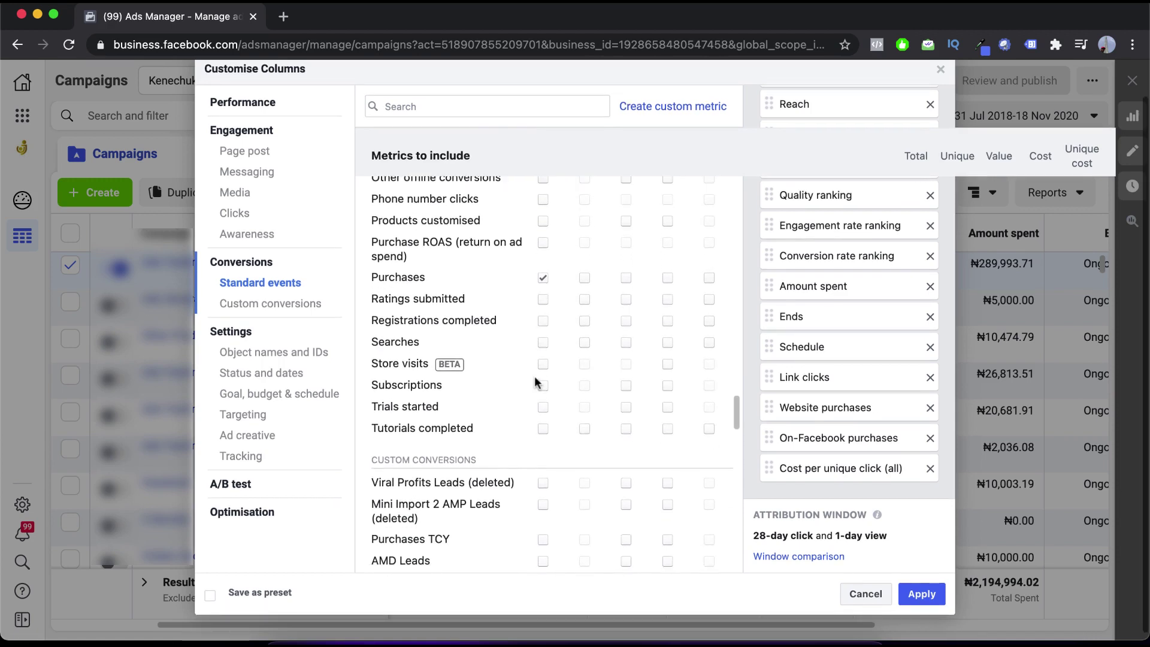
scroll(535, 377, "down", 3)
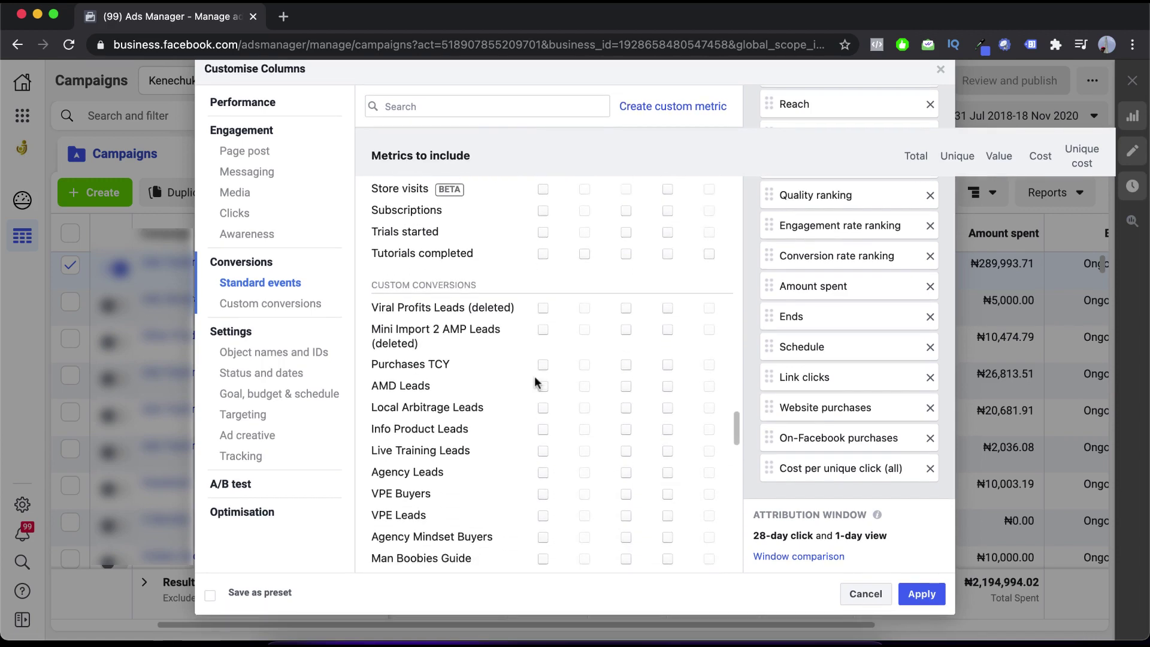
scroll(519, 344, "down", 2)
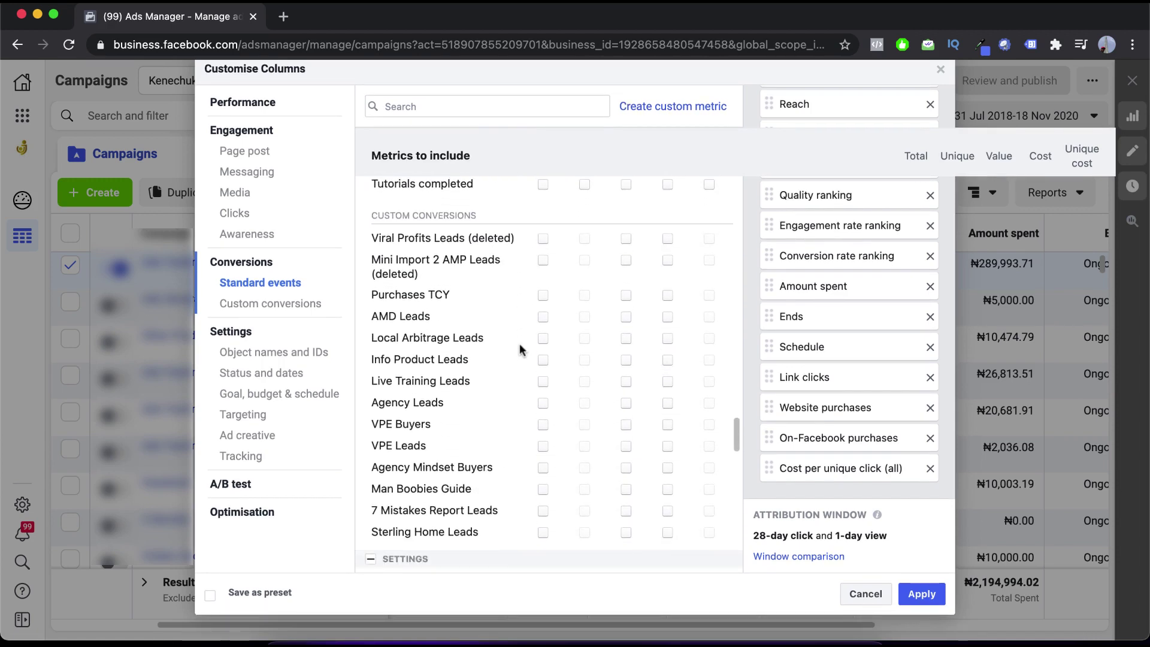
scroll(520, 343, "down", 7)
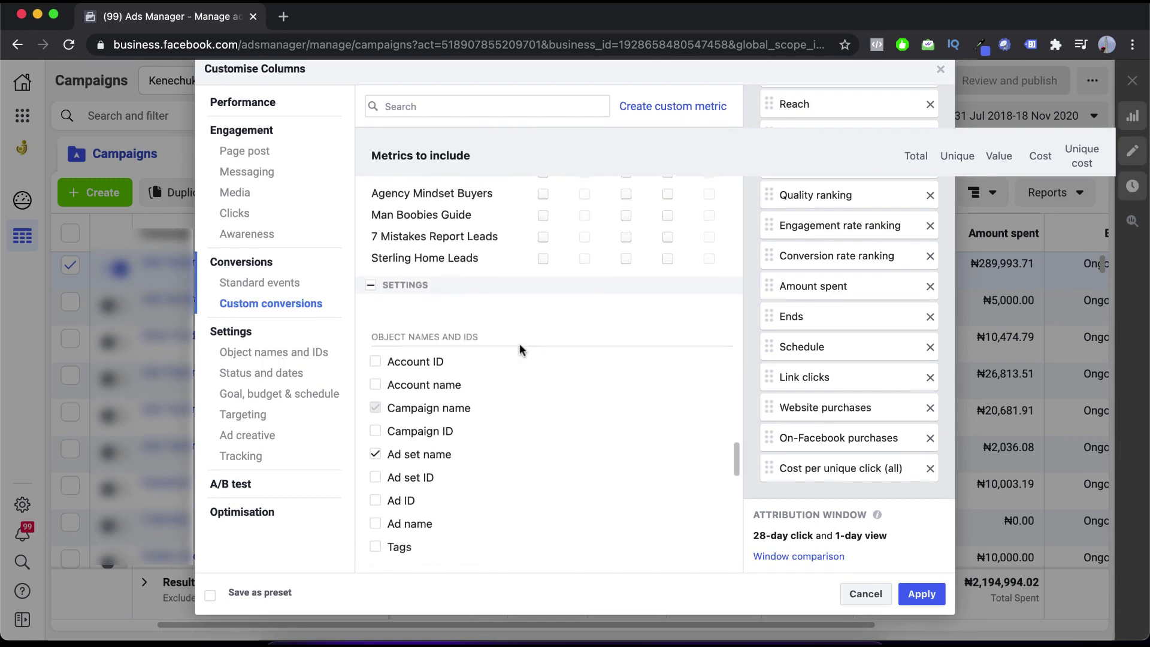
scroll(520, 343, "down", 5)
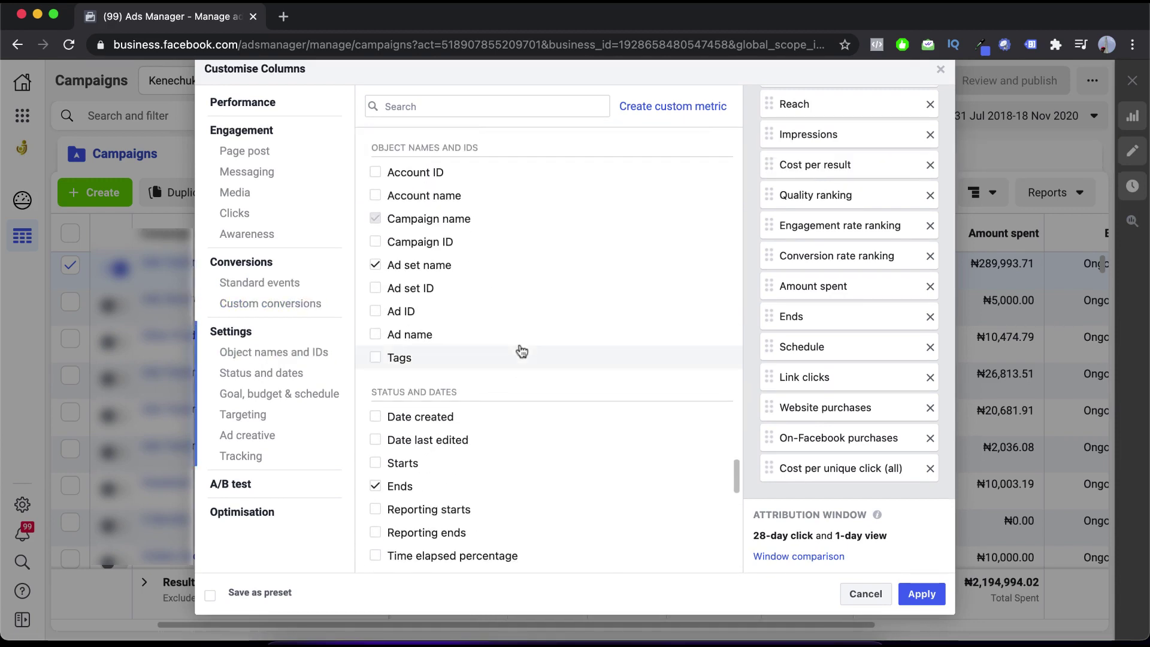
mouse_move(522, 352)
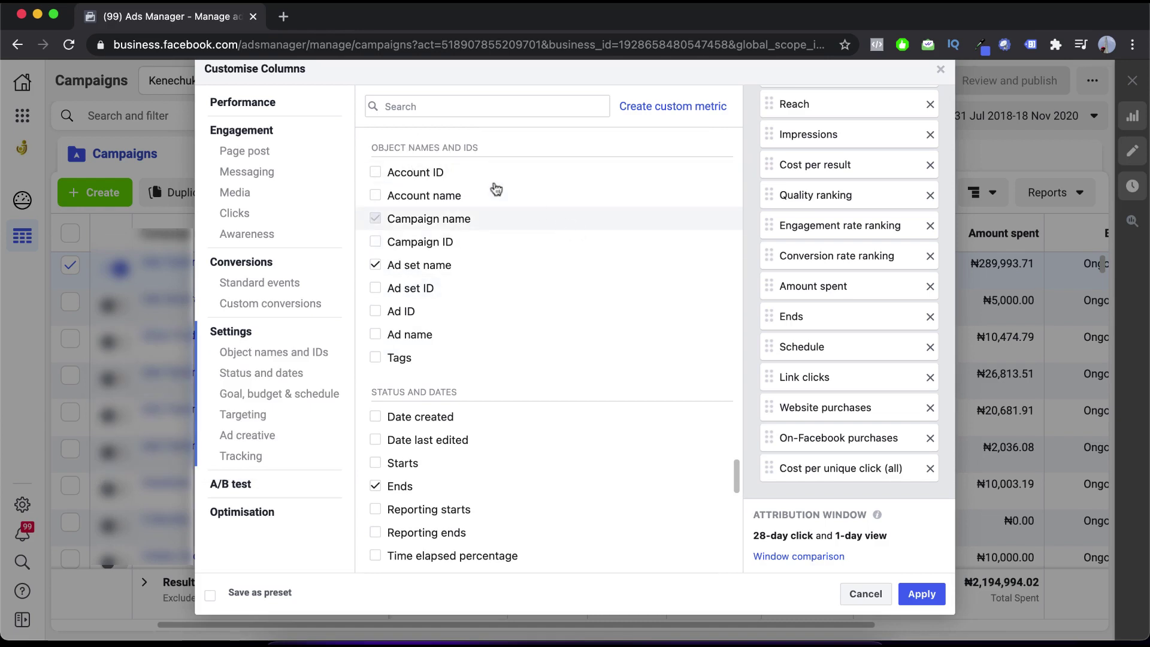
Examine the remaining column options for goal, budget and schedule, targeting, ad creative, tracking, A/B test and optimisation, plus the attribution window.
mouse_move(406, 182)
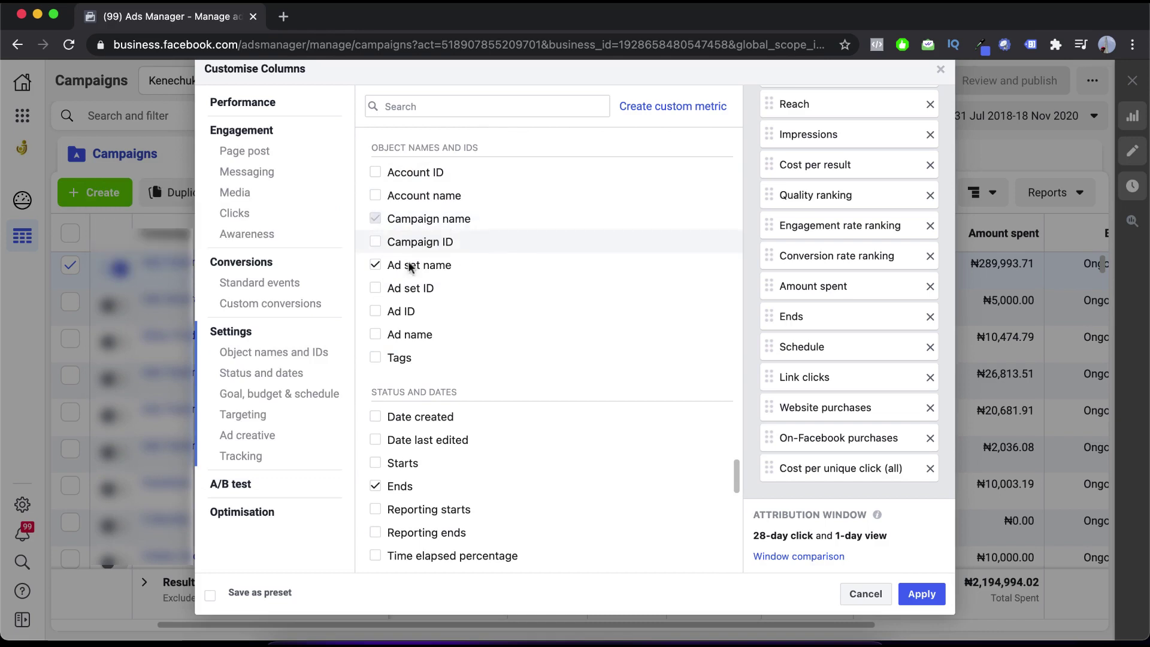
scroll(554, 354, "down", 2)
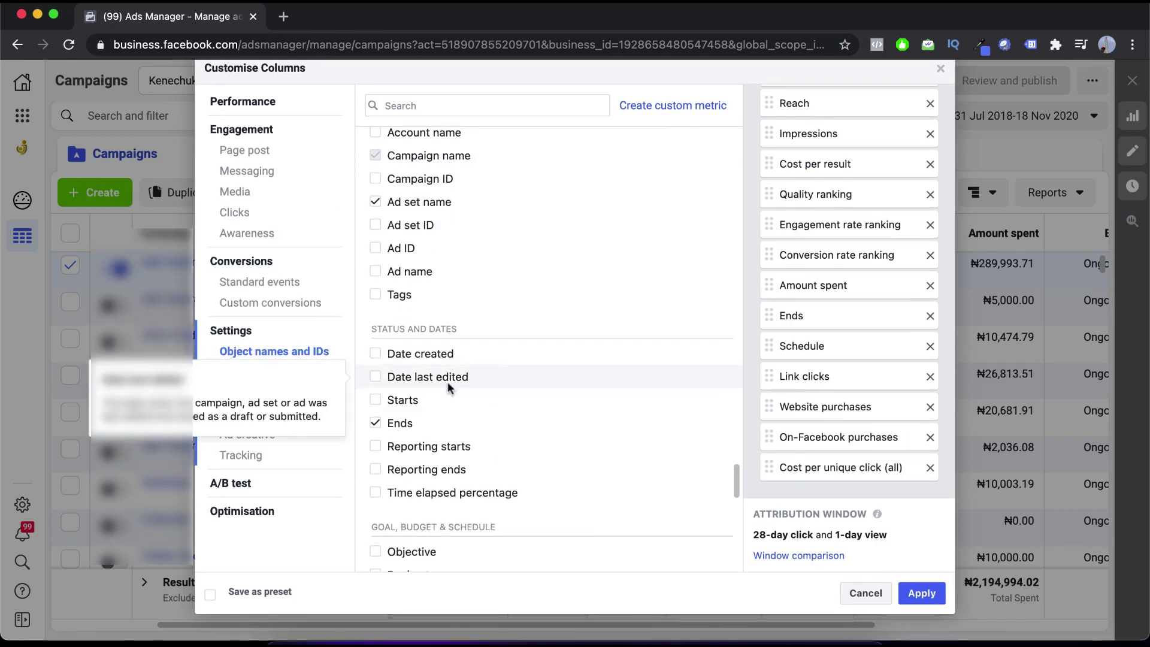
scroll(473, 390, "down", 10)
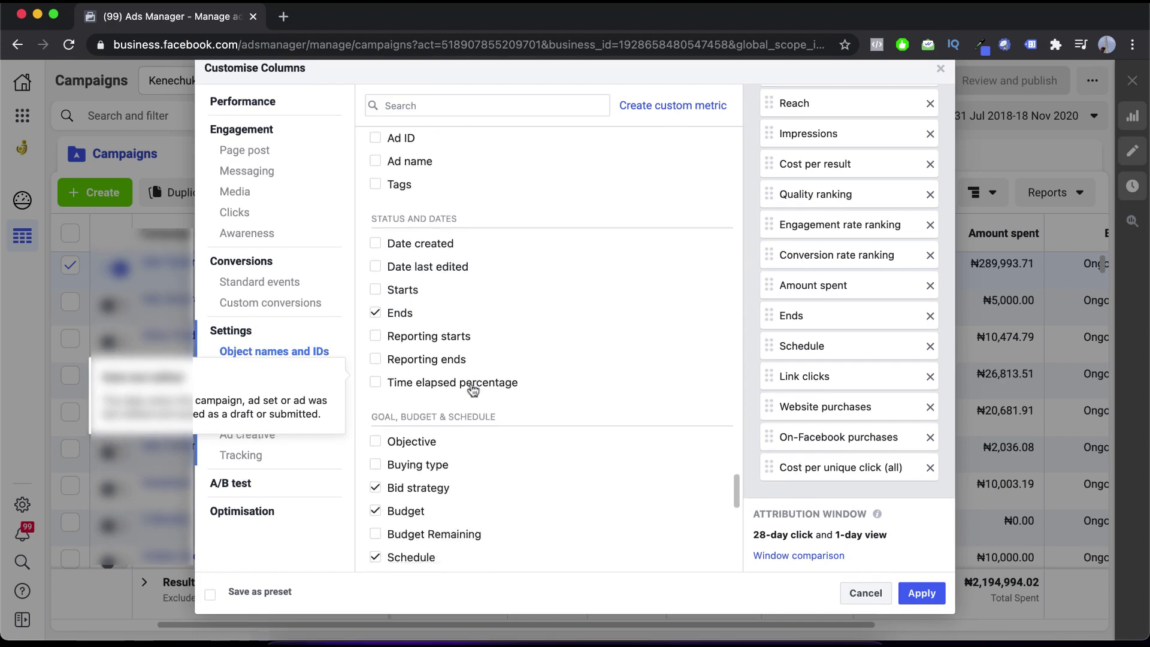
scroll(550, 425, "down", 4)
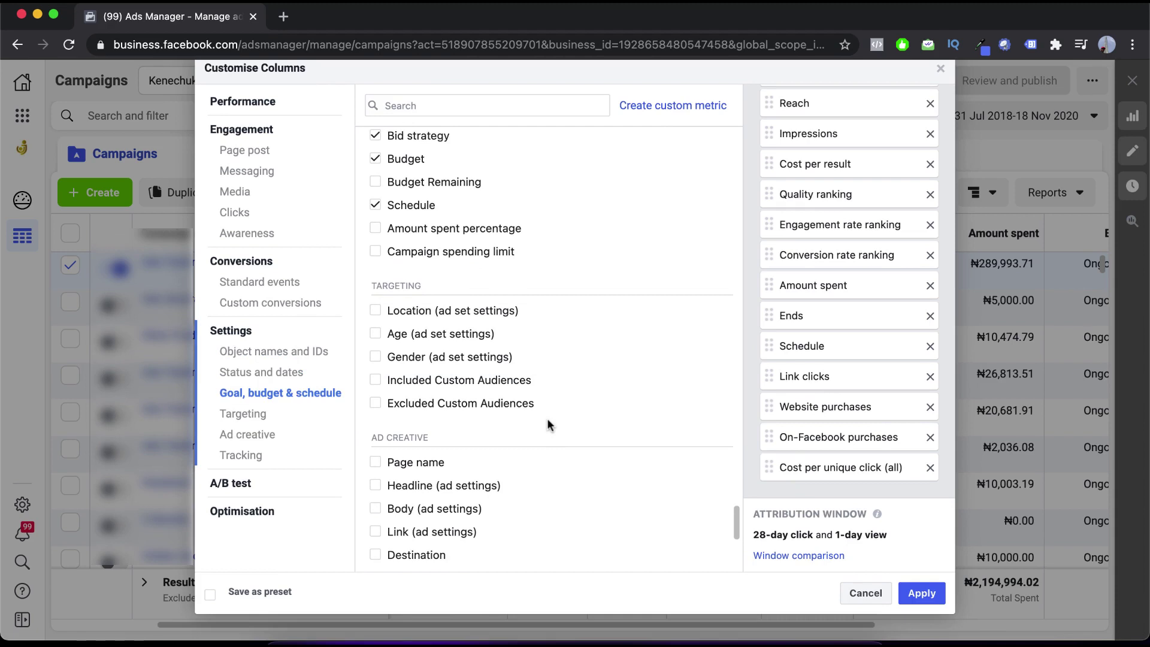
scroll(617, 418, "down", 2)
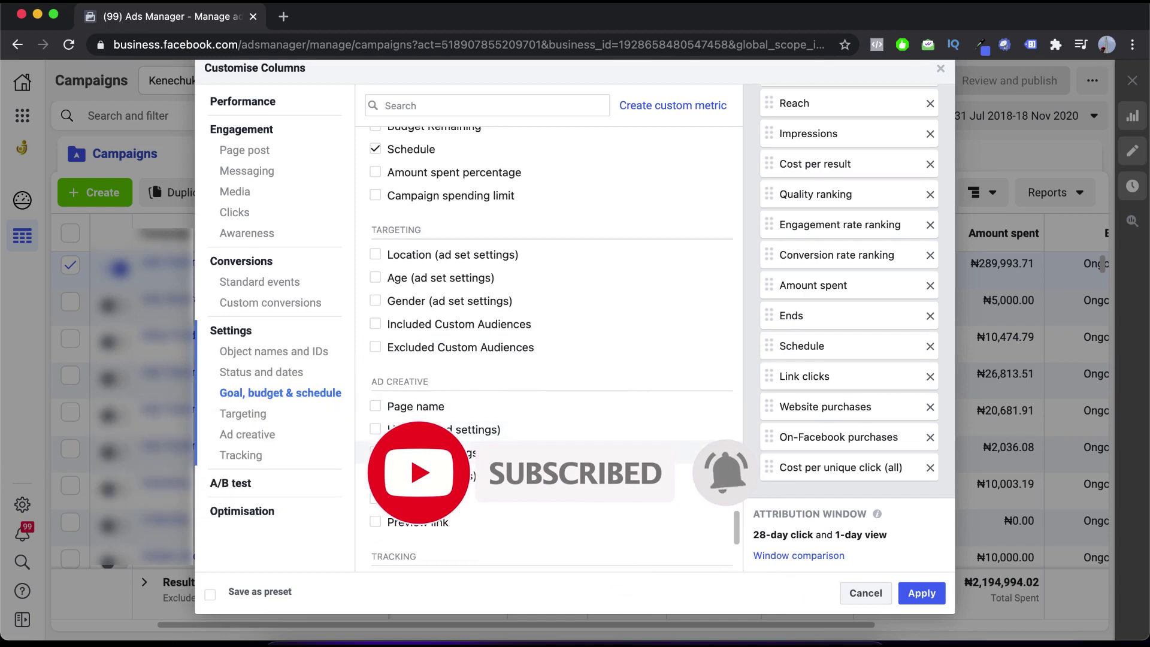
scroll(545, 503, "down", 1)
scroll(545, 503, "down", 5)
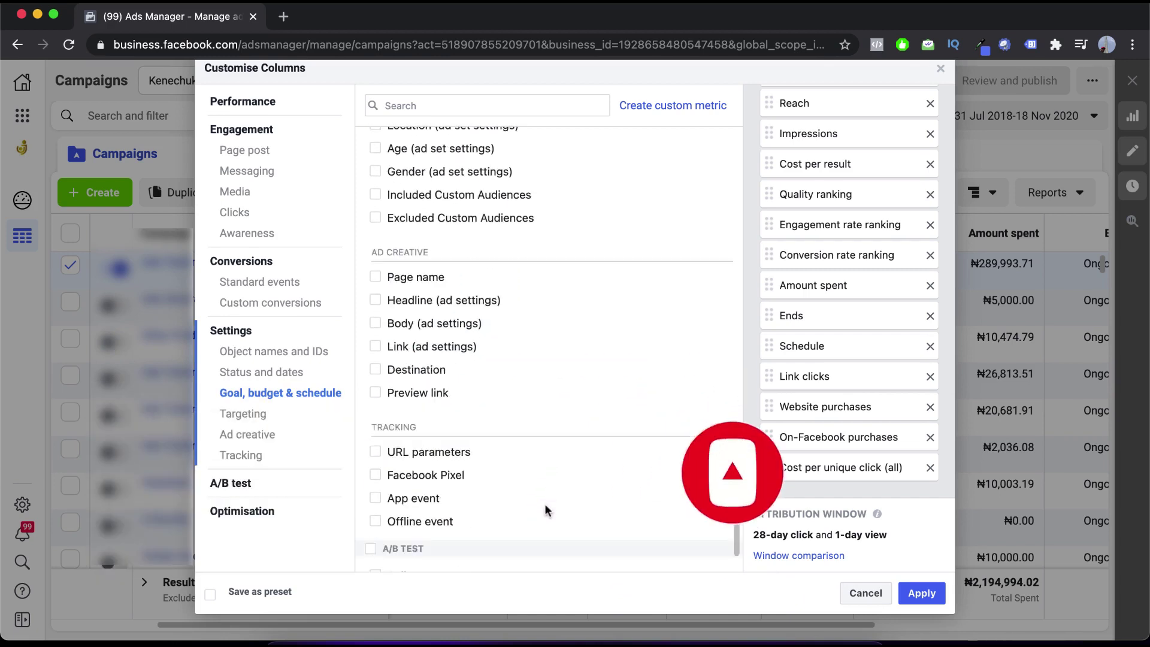
scroll(545, 505, "down", 1)
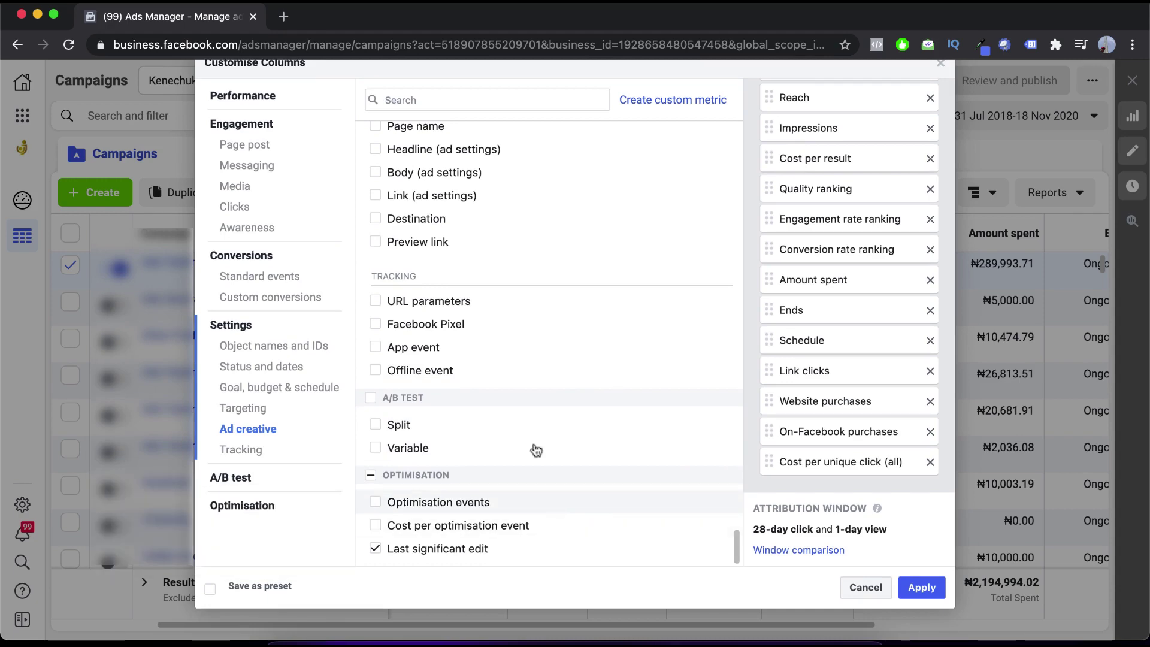
scroll(487, 362, "up", 1)
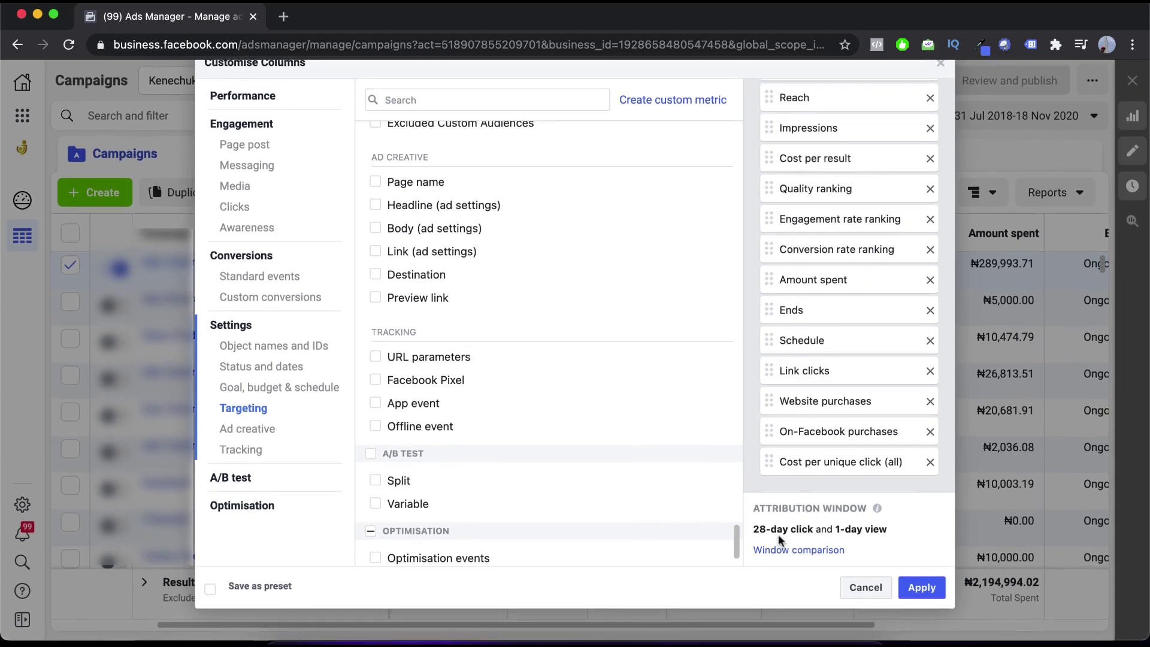
Save the selected columns as a preset named Test and apply them to the campaign table.
left_click(235, 585)
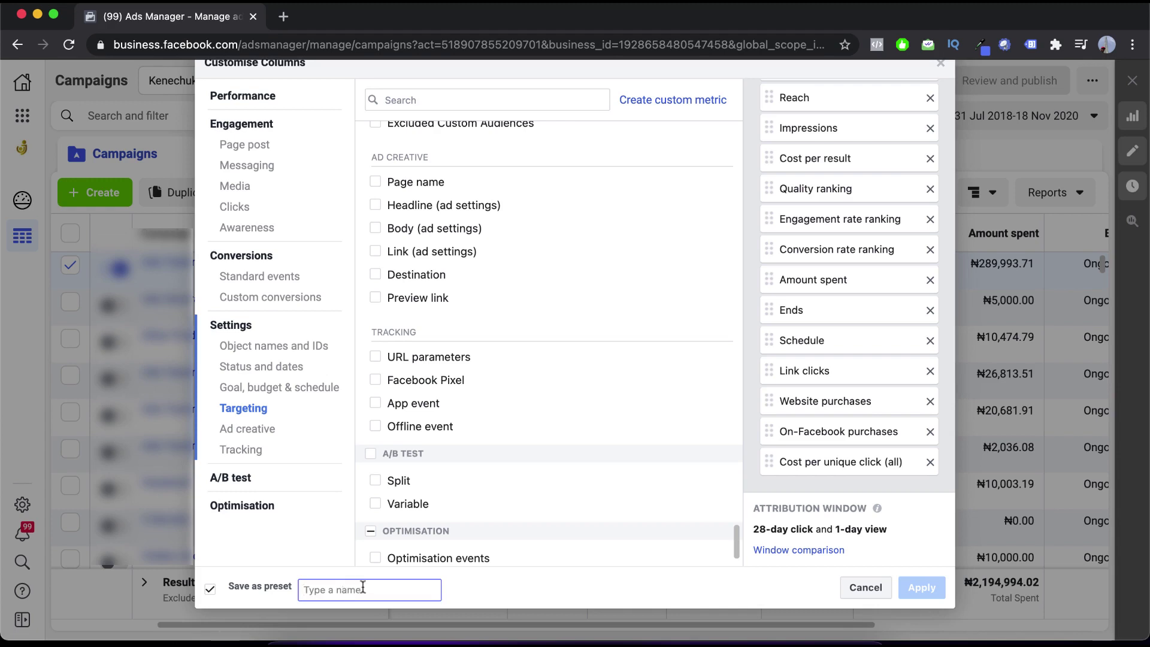
type("Test")
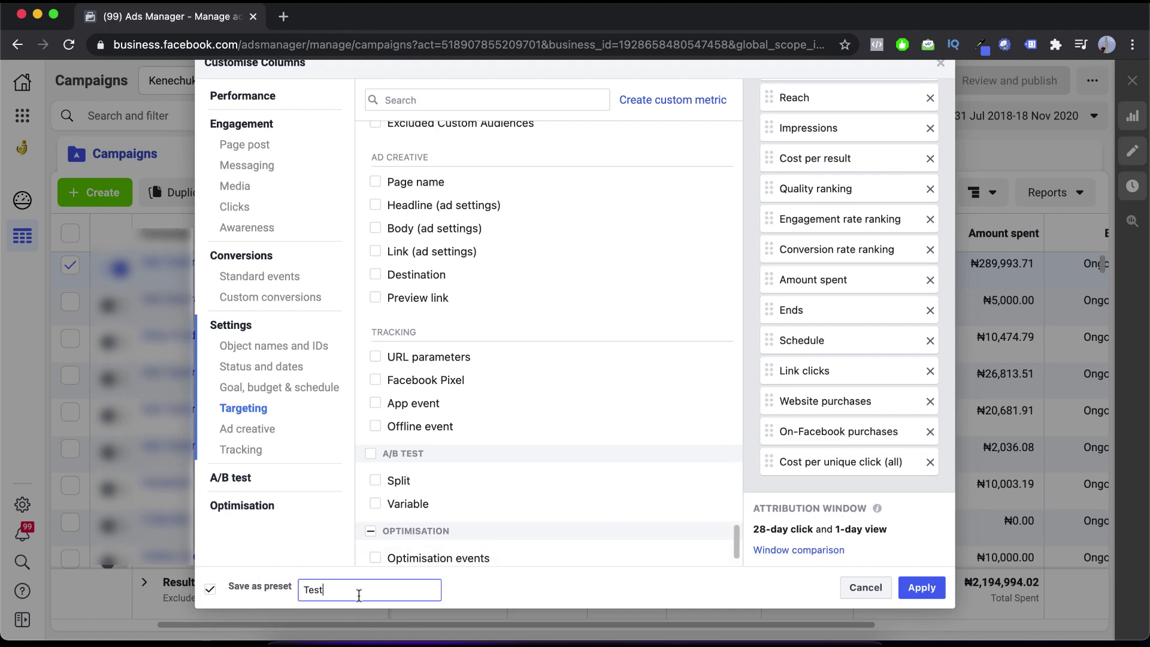
left_click(922, 588)
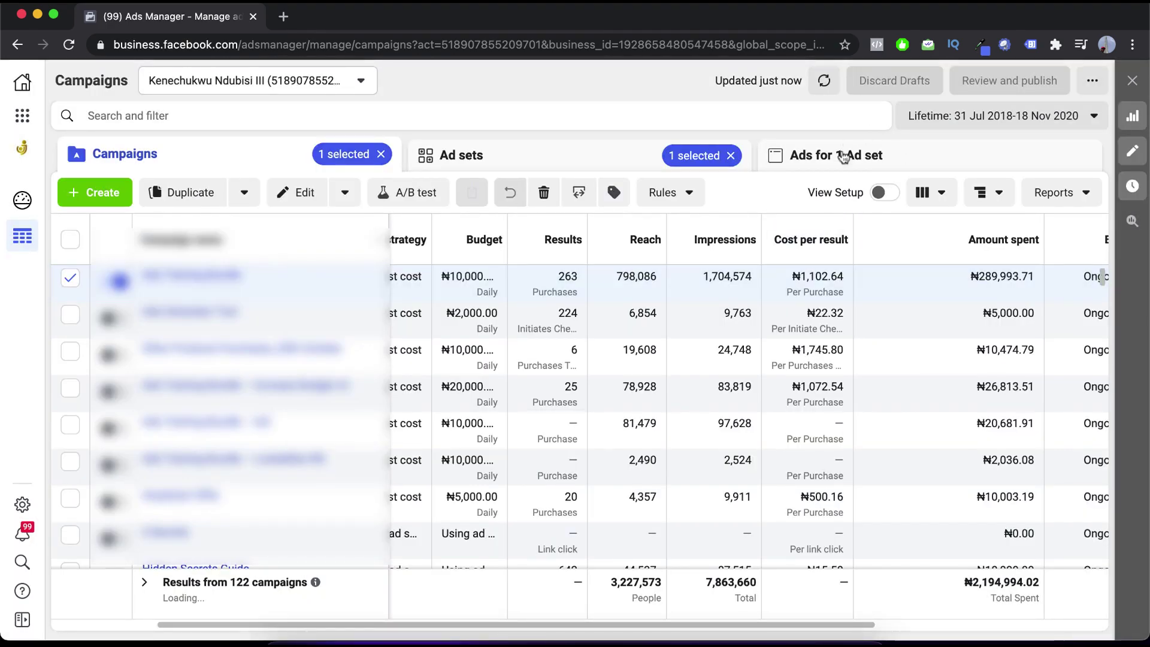
Check that Test is the active preset among the column presets and review the campaign table from its first columns.
left_click(927, 194)
scroll(869, 389, "down", 3)
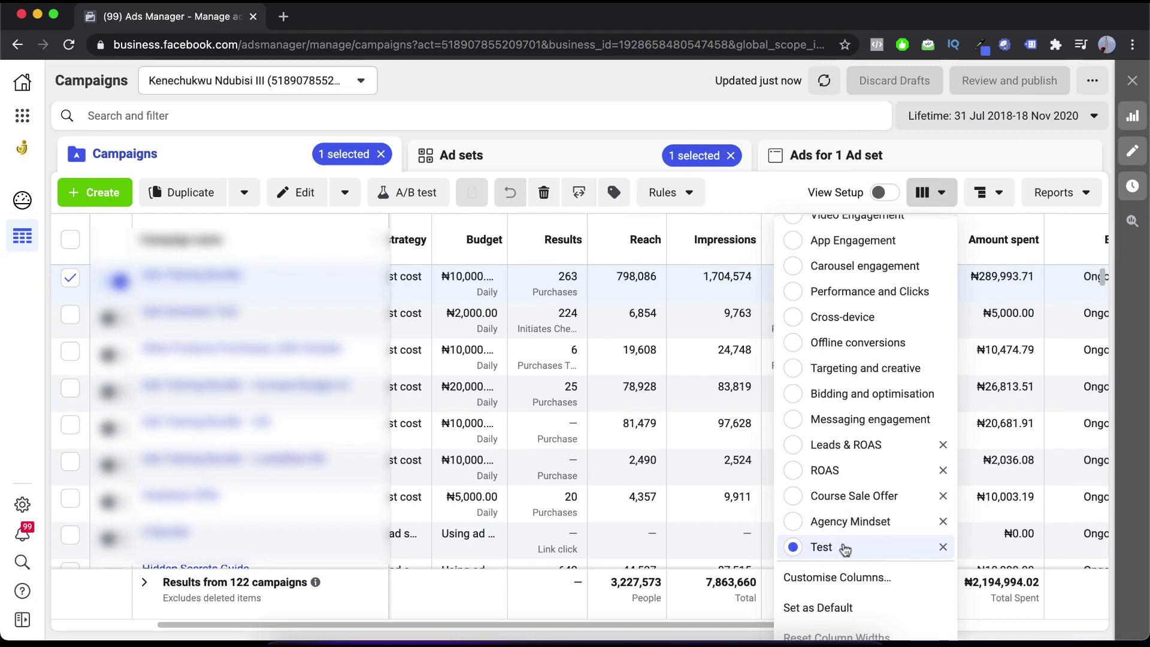
left_click(845, 549)
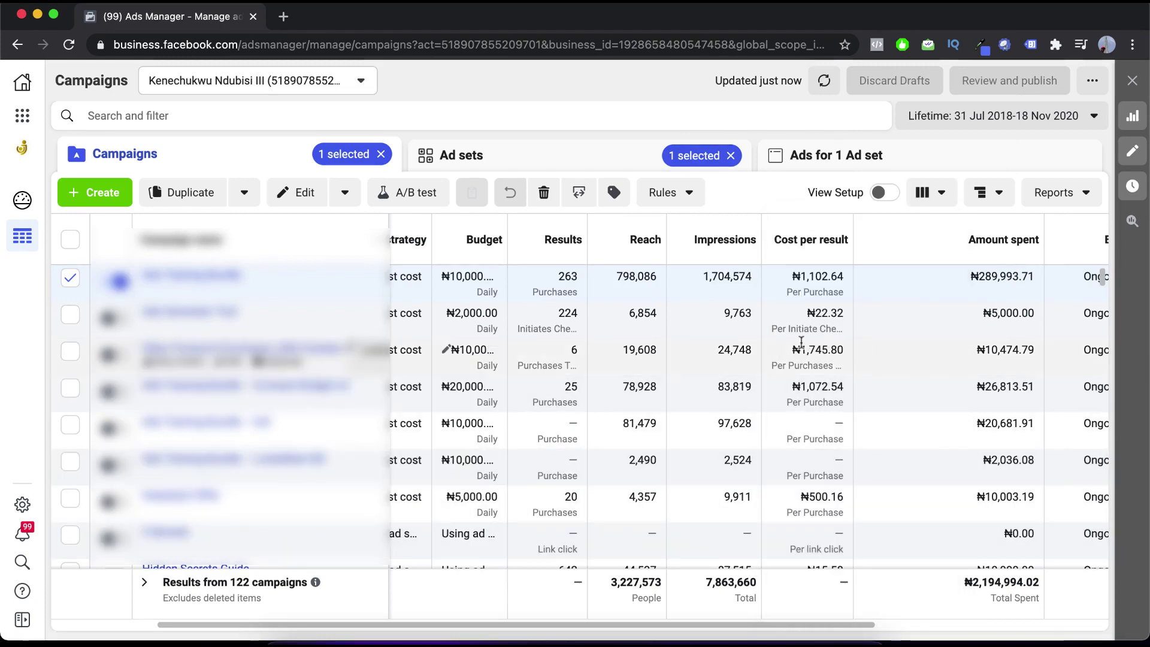
scroll(662, 393, "left", 5)
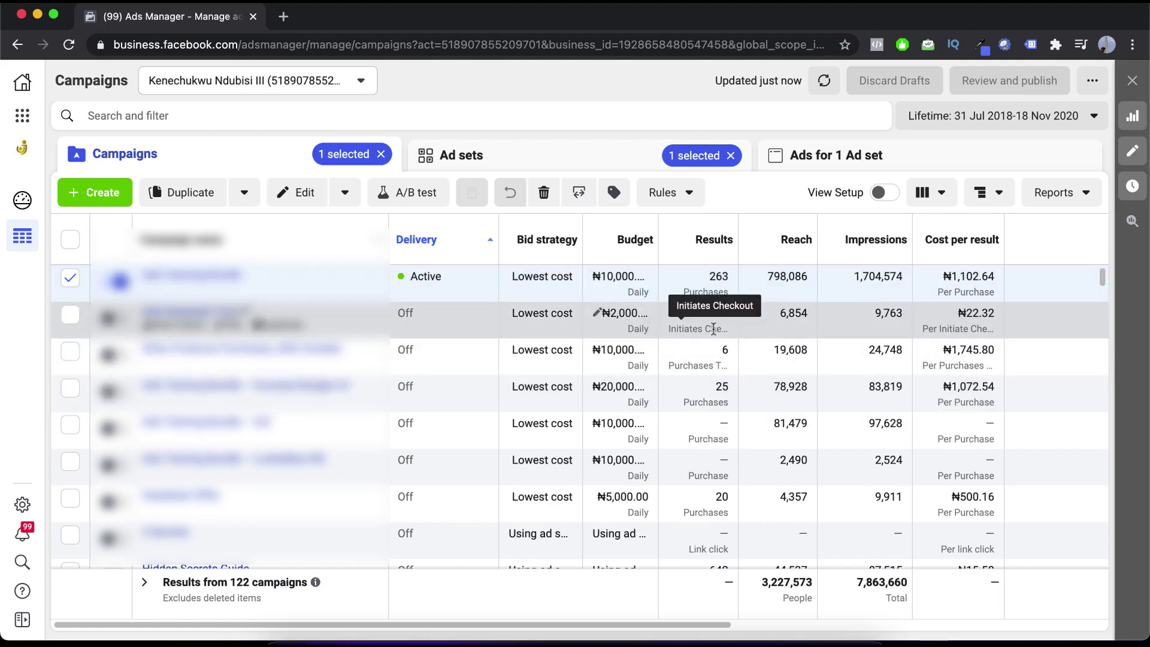
left_click(924, 201)
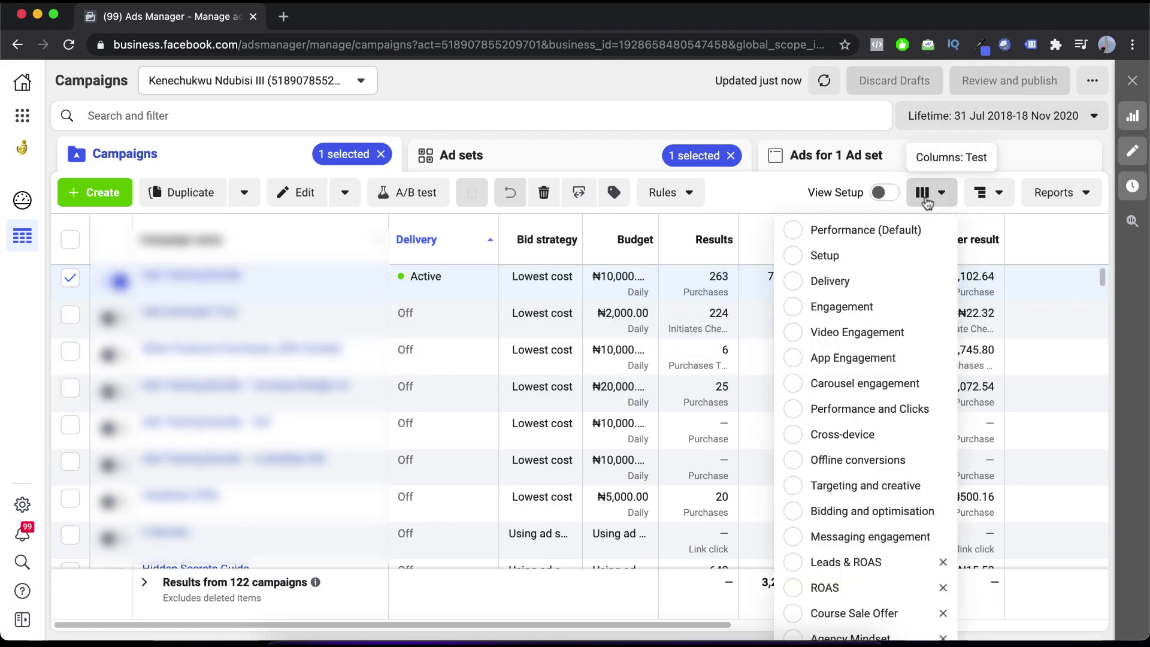
left_click(927, 204)
Examine the breakdowns available by time and by delivery, such as day, week, age, gender, country, region, impression device and placement.
left_click(996, 195)
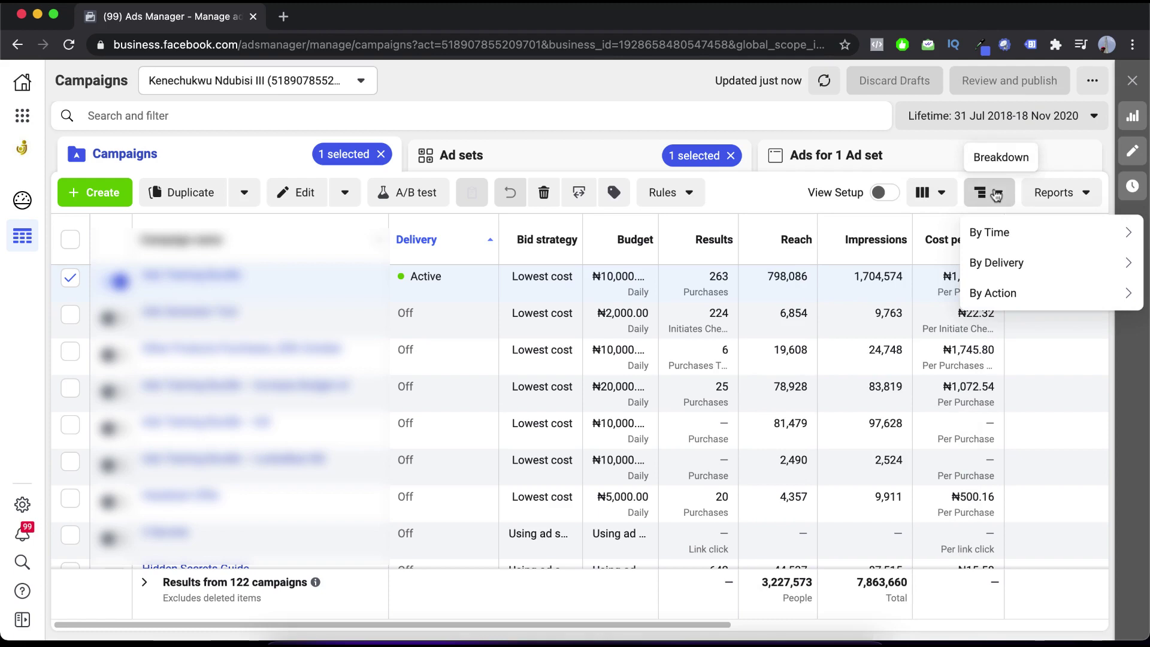
mouse_move(1004, 231)
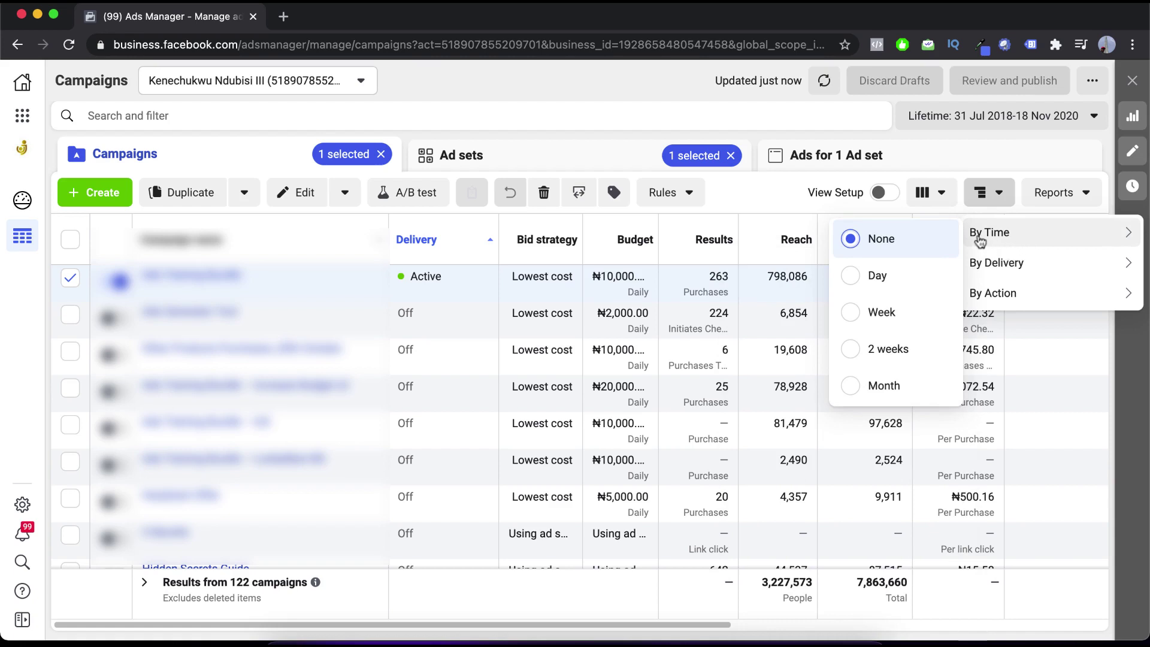
mouse_move(1001, 267)
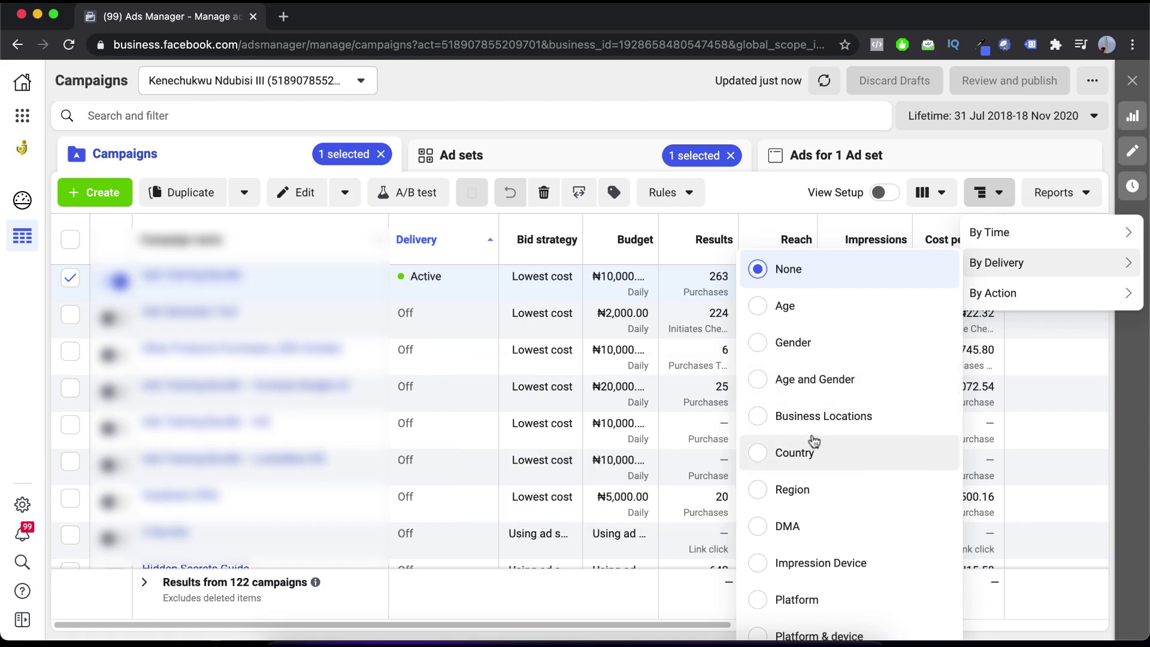
scroll(856, 428, "down", 1)
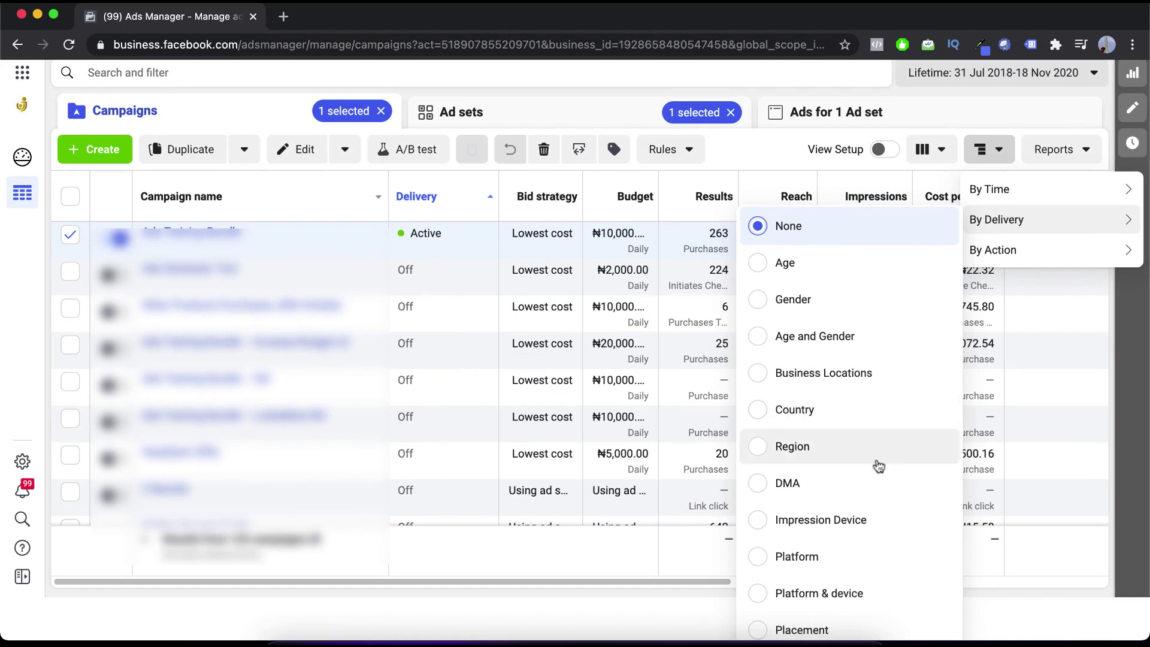
scroll(875, 465, "down", 2)
scroll(877, 465, "down", 1)
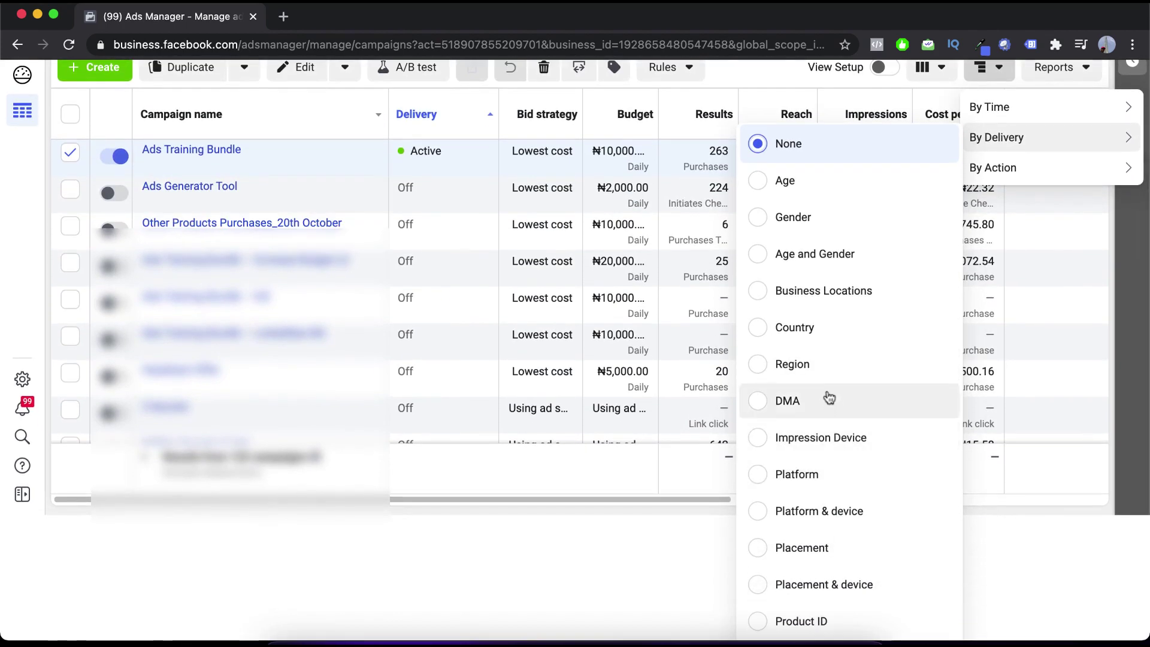
scroll(828, 395, "down", 1)
scroll(829, 397, "up", 5)
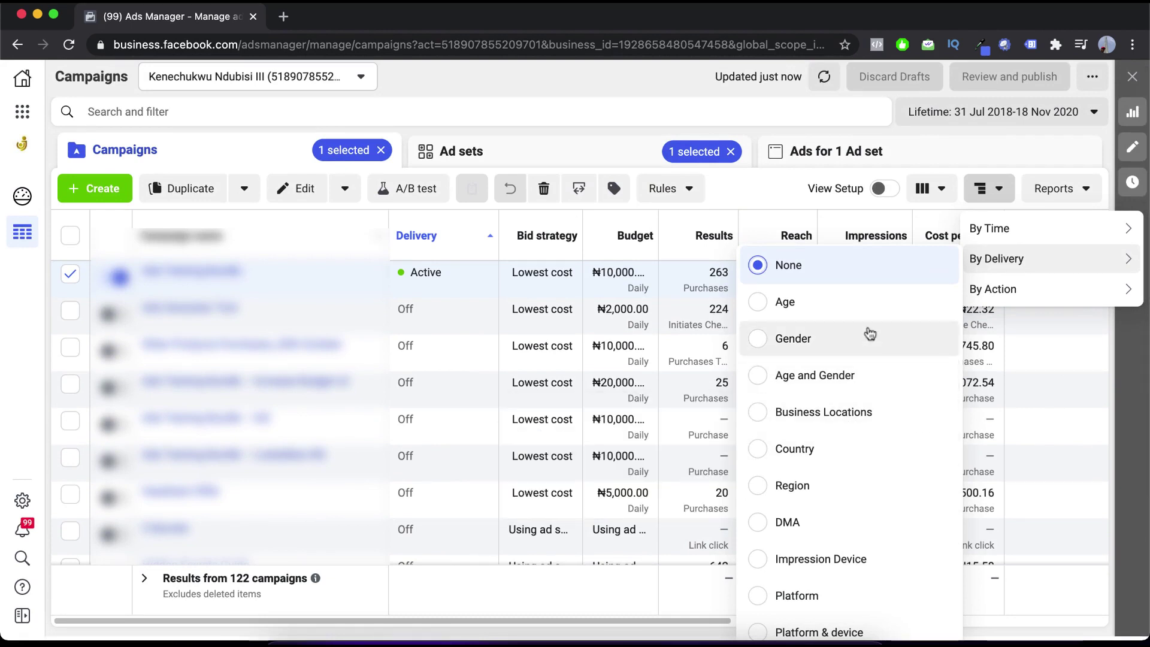
scroll(870, 333, "down", 4)
scroll(870, 334, "down", 3)
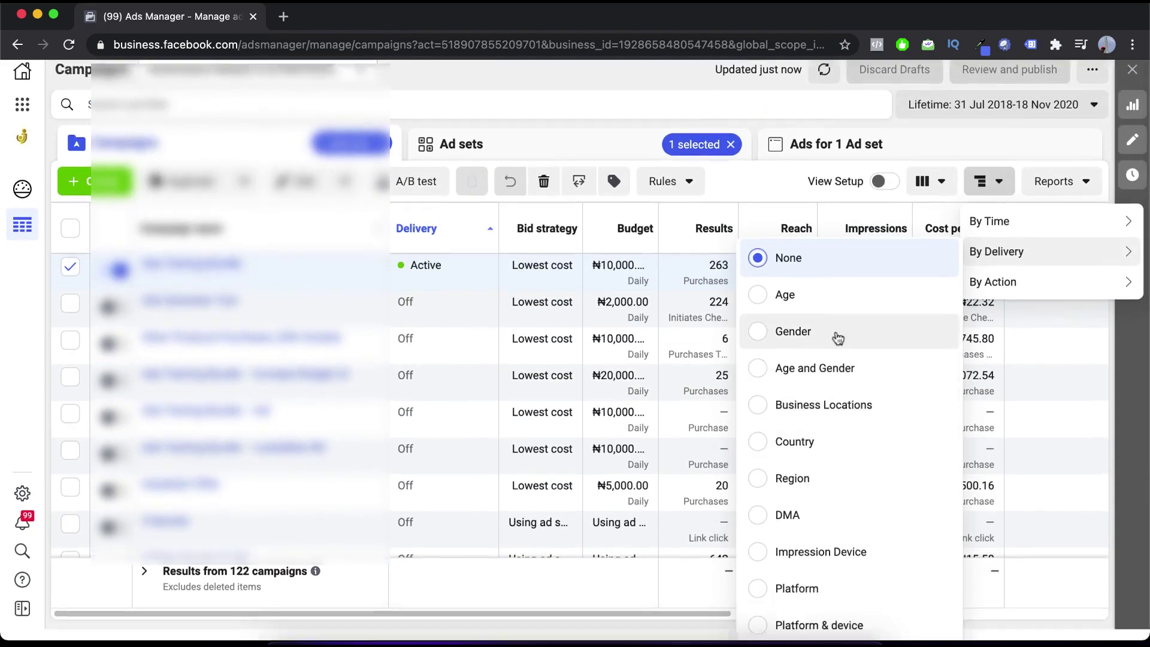
scroll(898, 441, "up", 1)
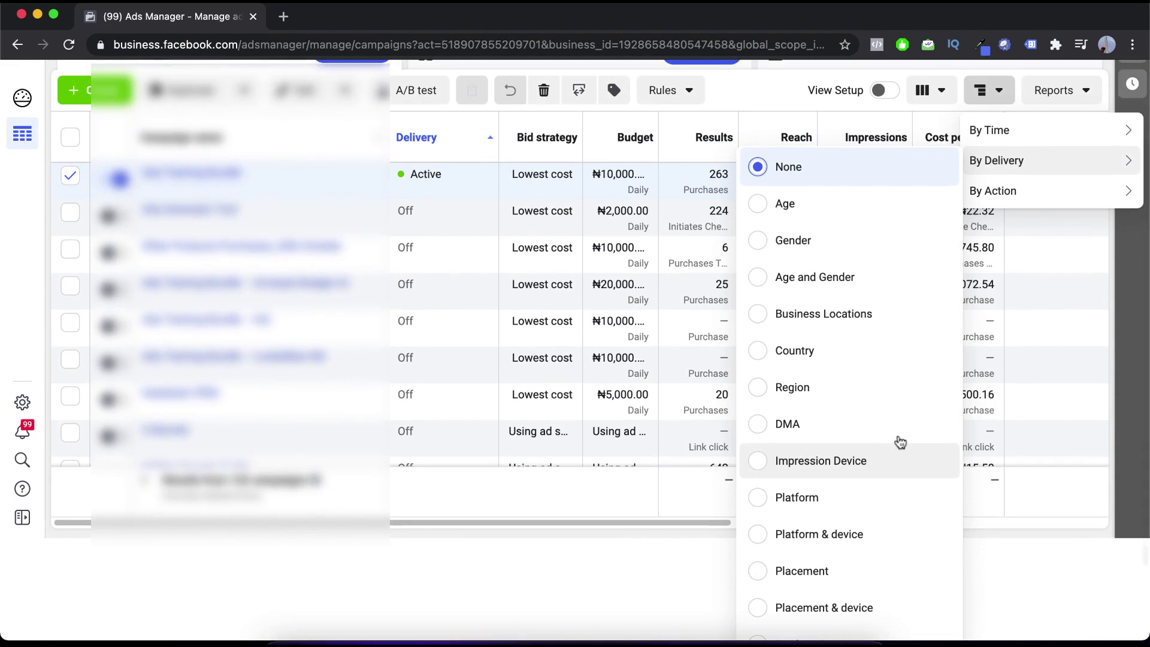
mouse_move(798, 355)
scroll(814, 299, "up", 1)
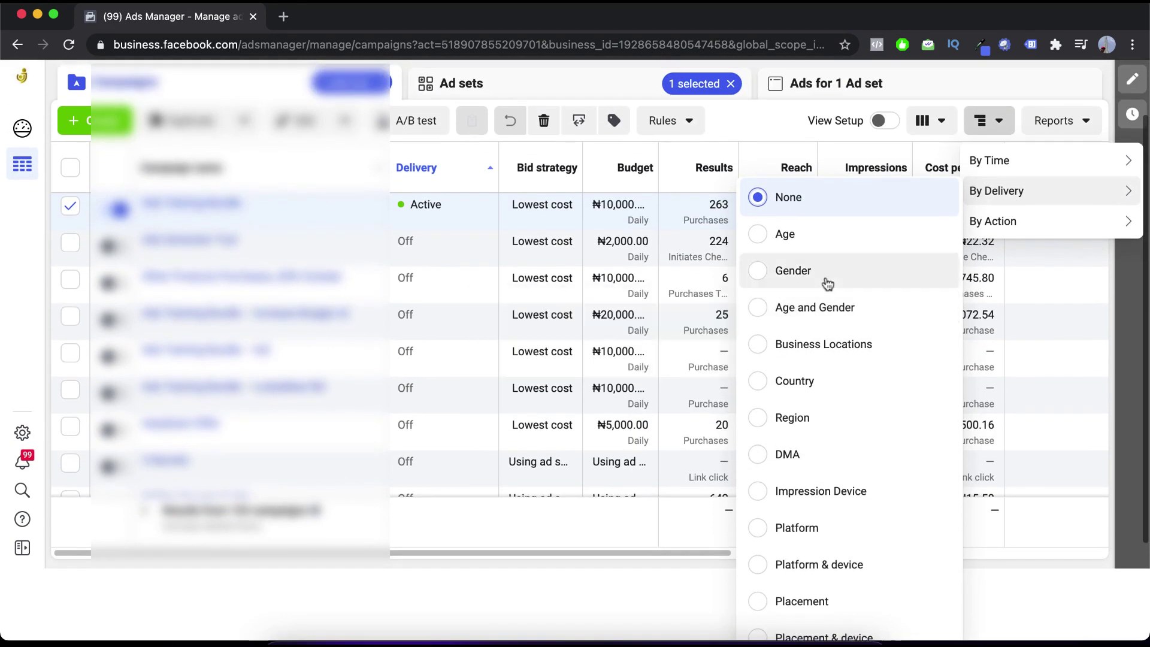
mouse_move(861, 493)
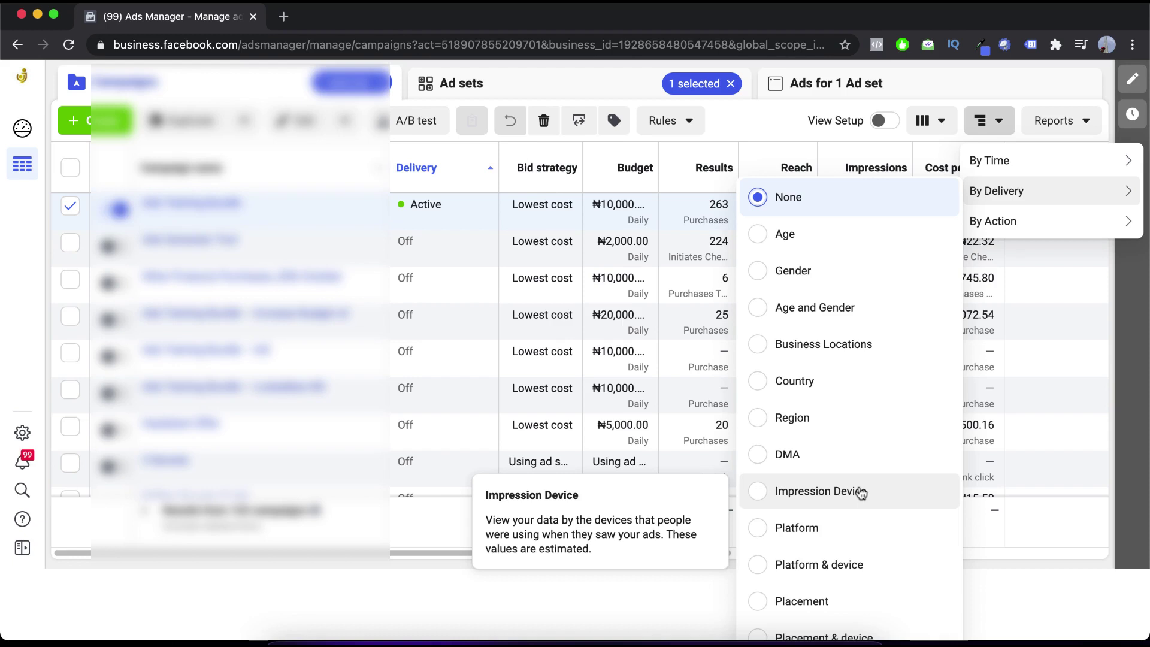
scroll(983, 203, "up", 2)
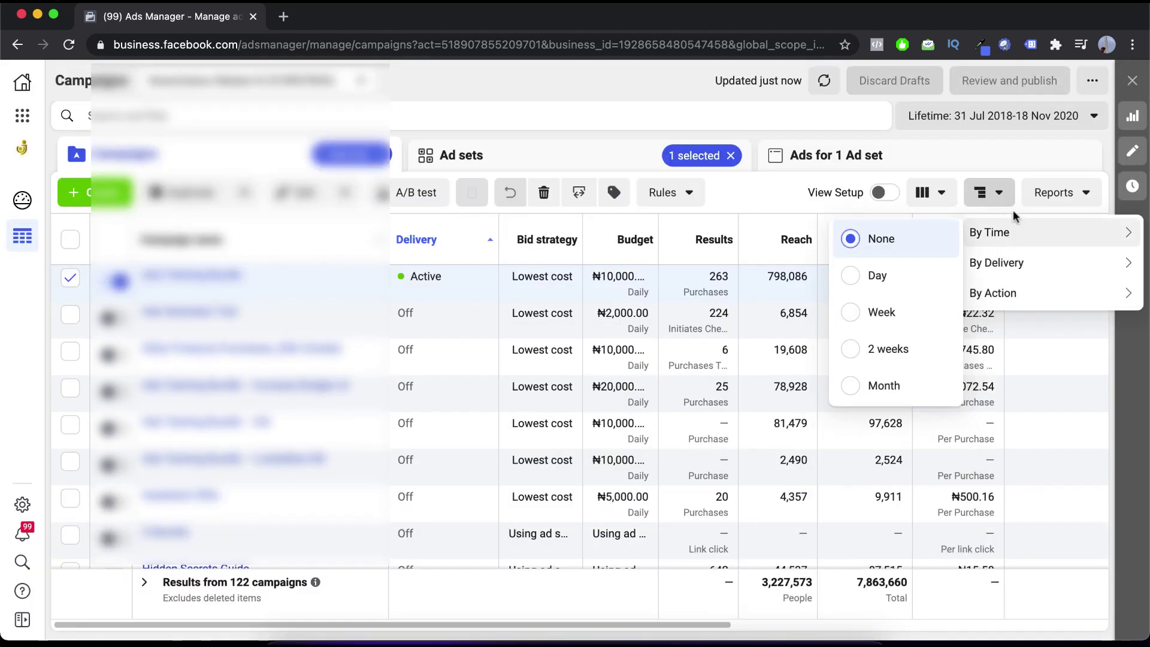
Examine the breakdowns available by action, including conversion device, post reaction type, video view type, video sound and carousel card.
mouse_move(986, 296)
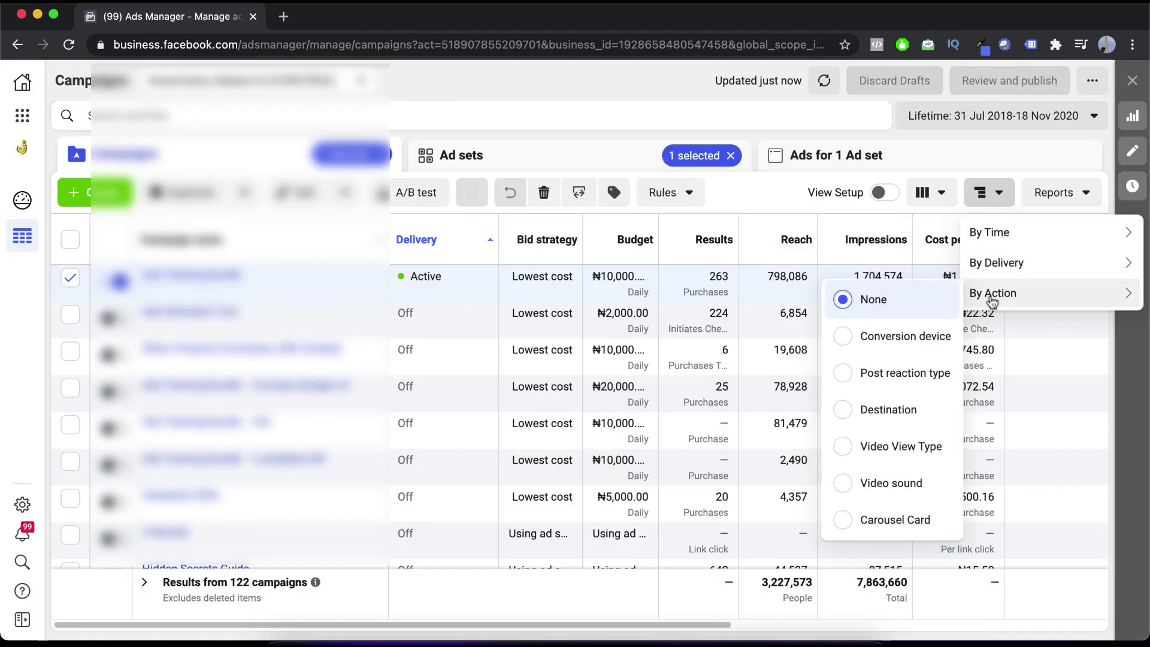
mouse_move(892, 333)
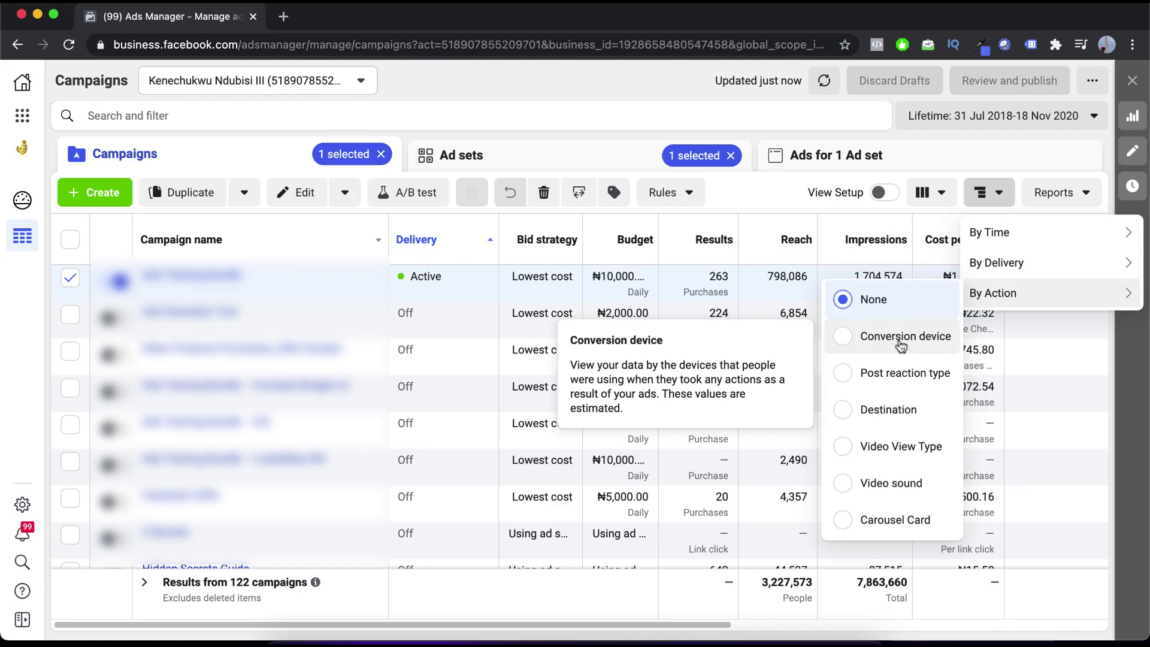
mouse_move(909, 378)
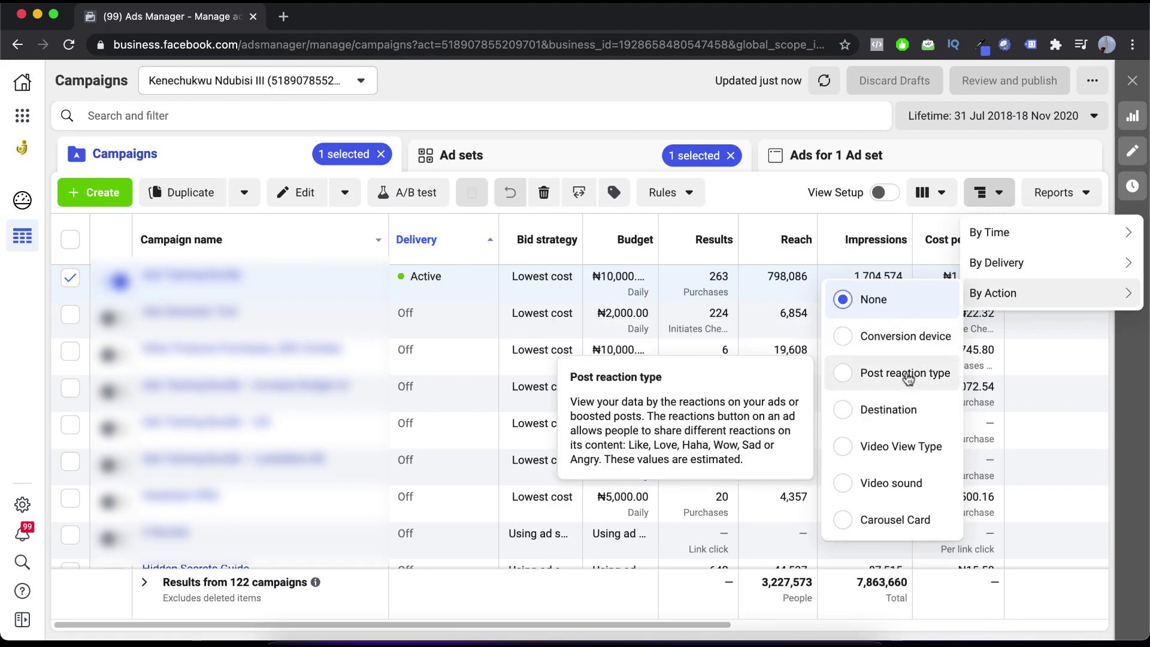
mouse_move(911, 453)
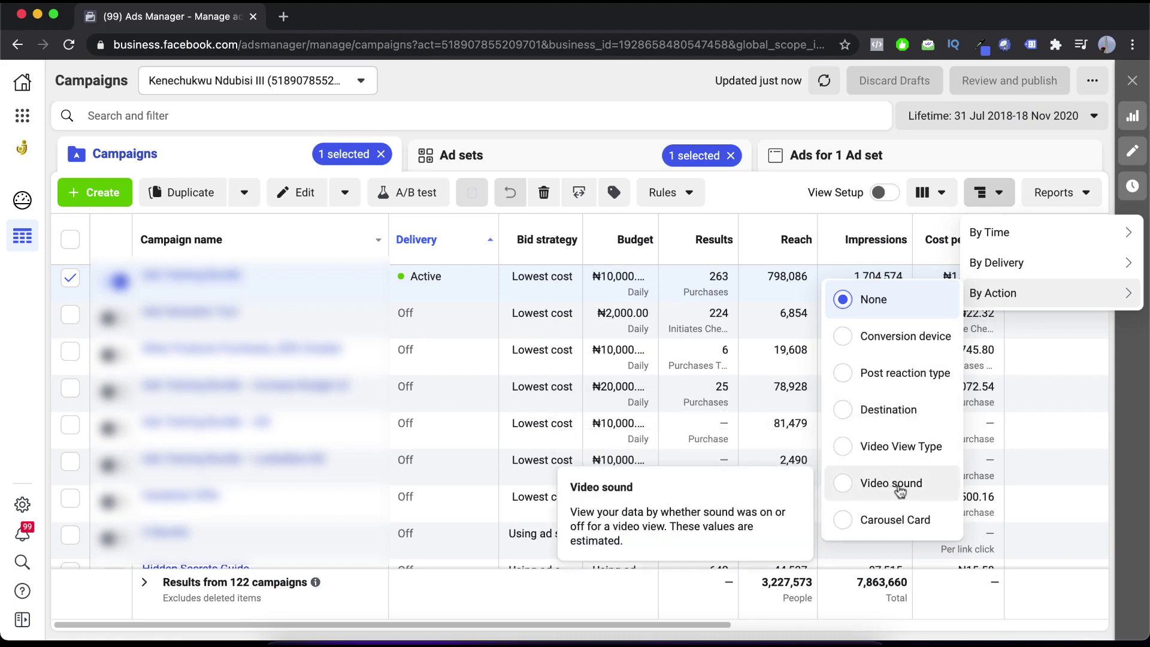
mouse_move(889, 524)
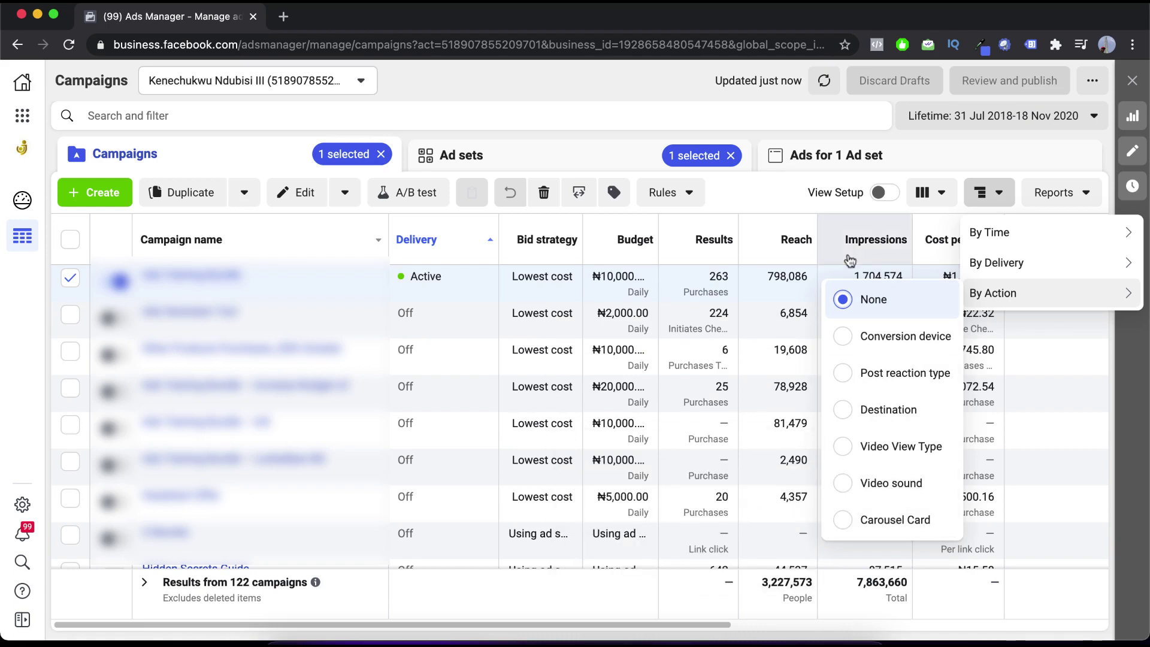
left_click(983, 196)
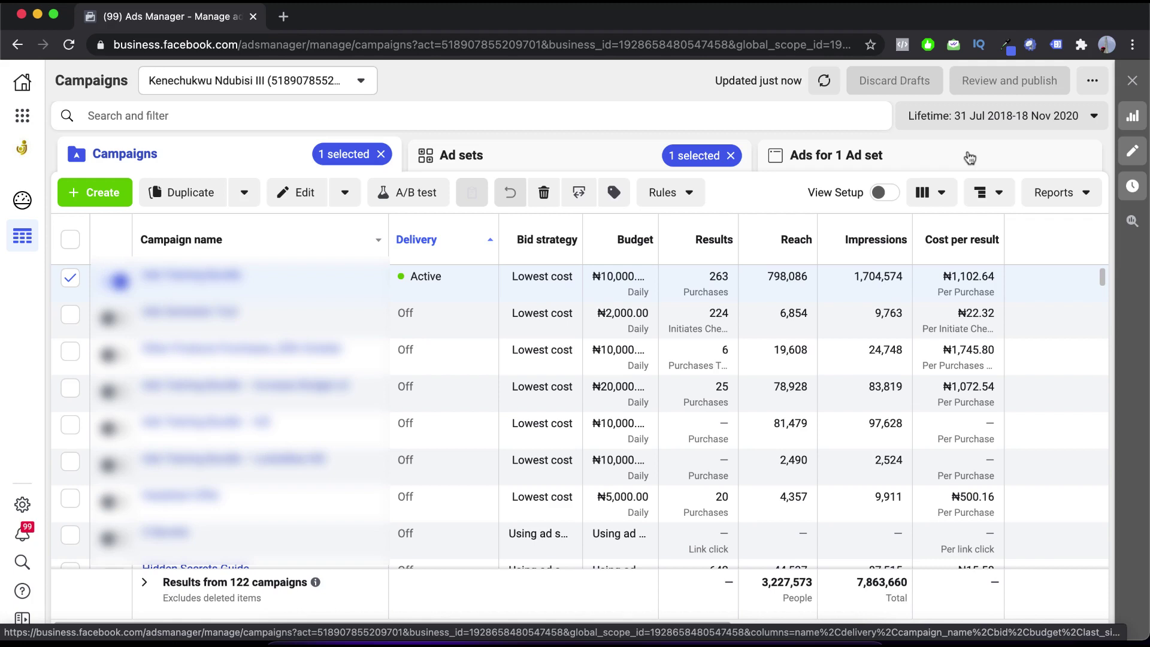
Examine the reporting options for exporting table data, creating a custom report, sharing a link and using standard reports.
left_click(1058, 199)
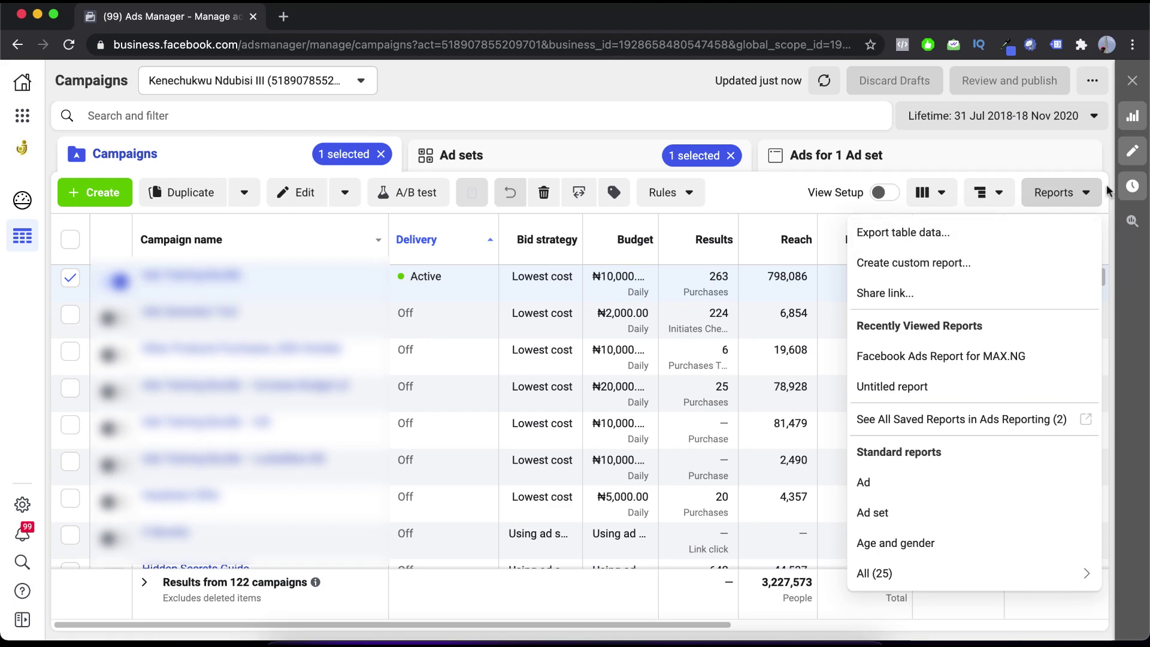
left_click(1041, 198)
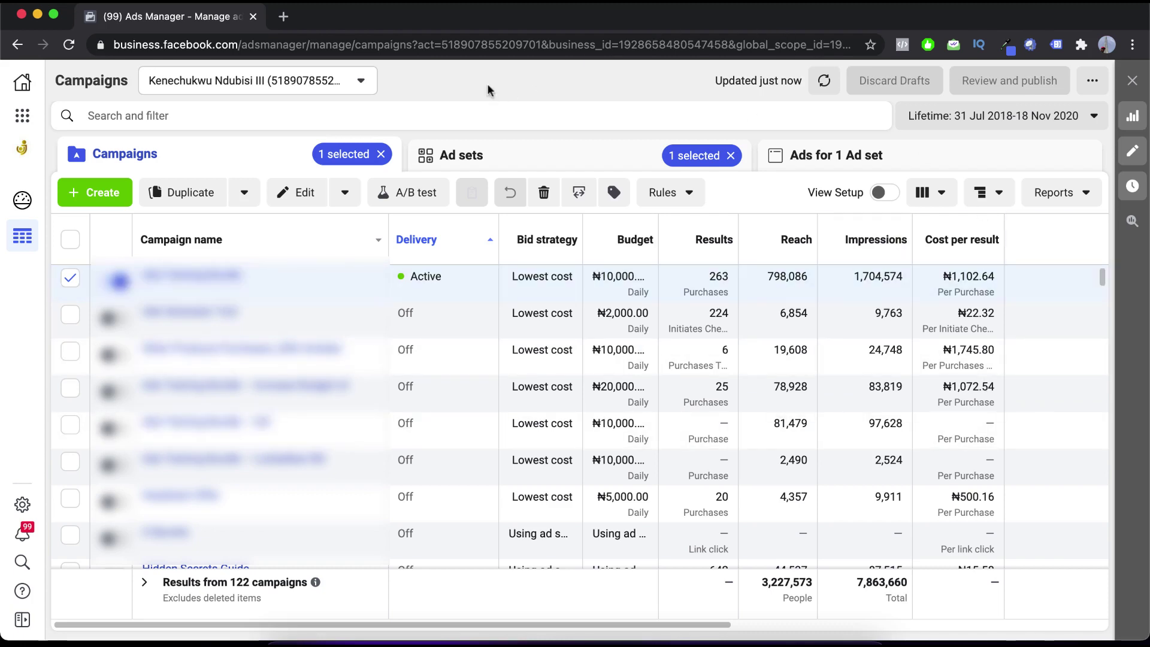
Examine the business tools for managing the business and advertising, such as Account Quality, Business settings, Events Manager, Ad account settings, Audiences and Creative Hub.
left_click(27, 118)
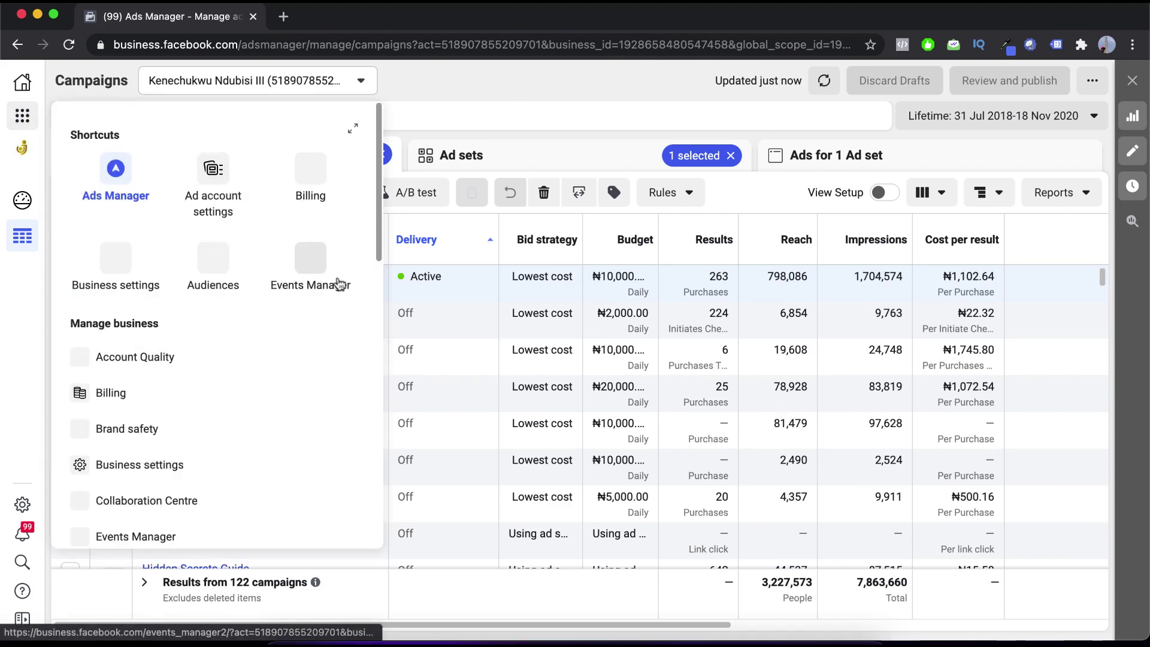
scroll(337, 280, "down", 1)
scroll(339, 283, "down", 2)
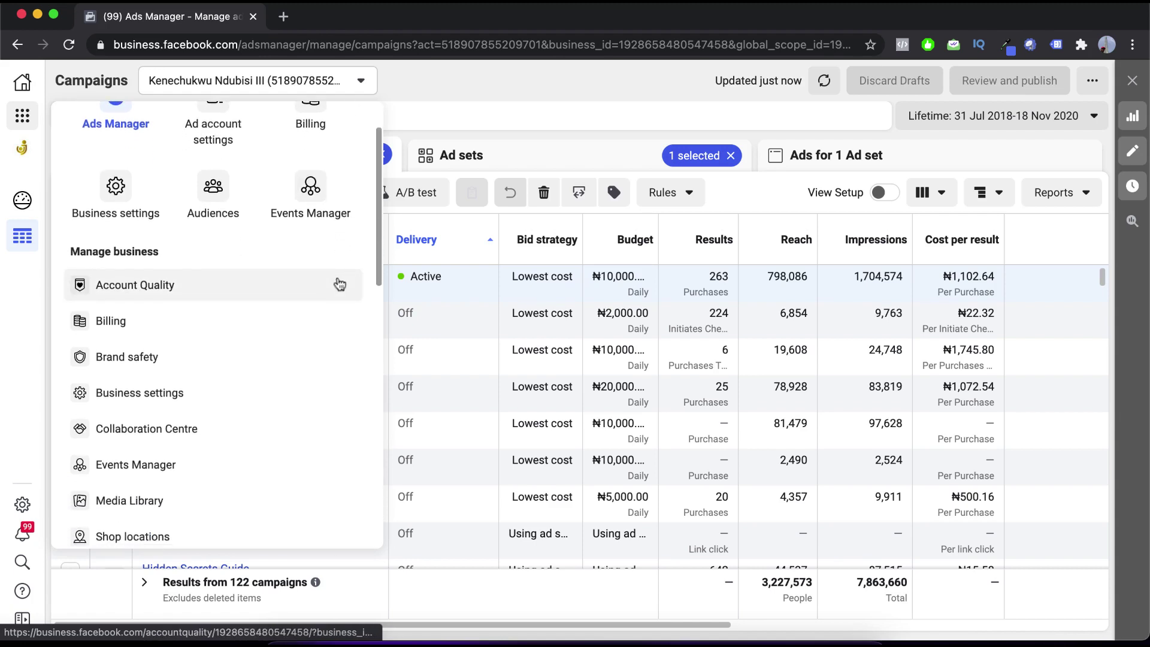
scroll(340, 284, "down", 2)
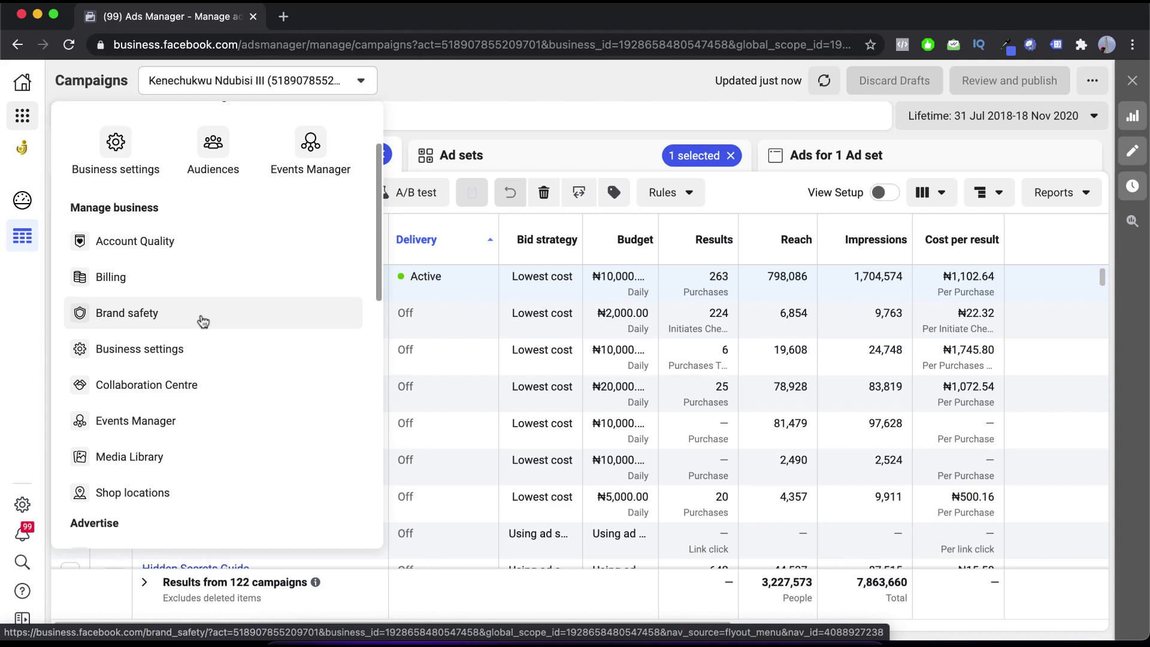
scroll(202, 321, "down", 3)
scroll(203, 322, "down", 4)
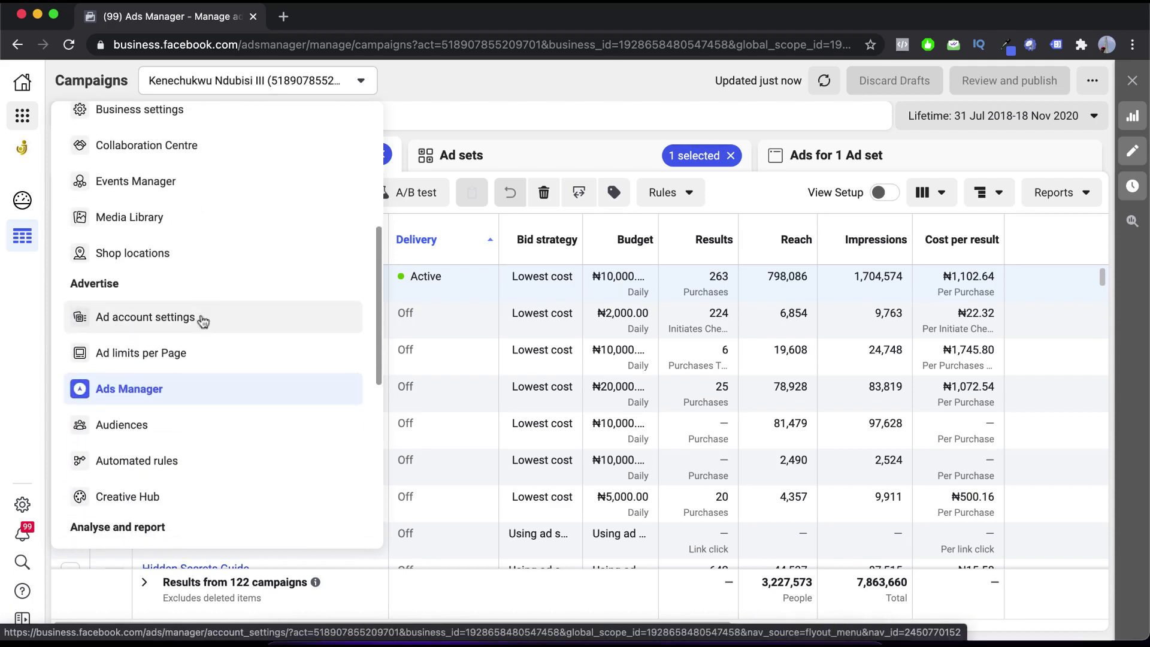
scroll(180, 222, "down", 2)
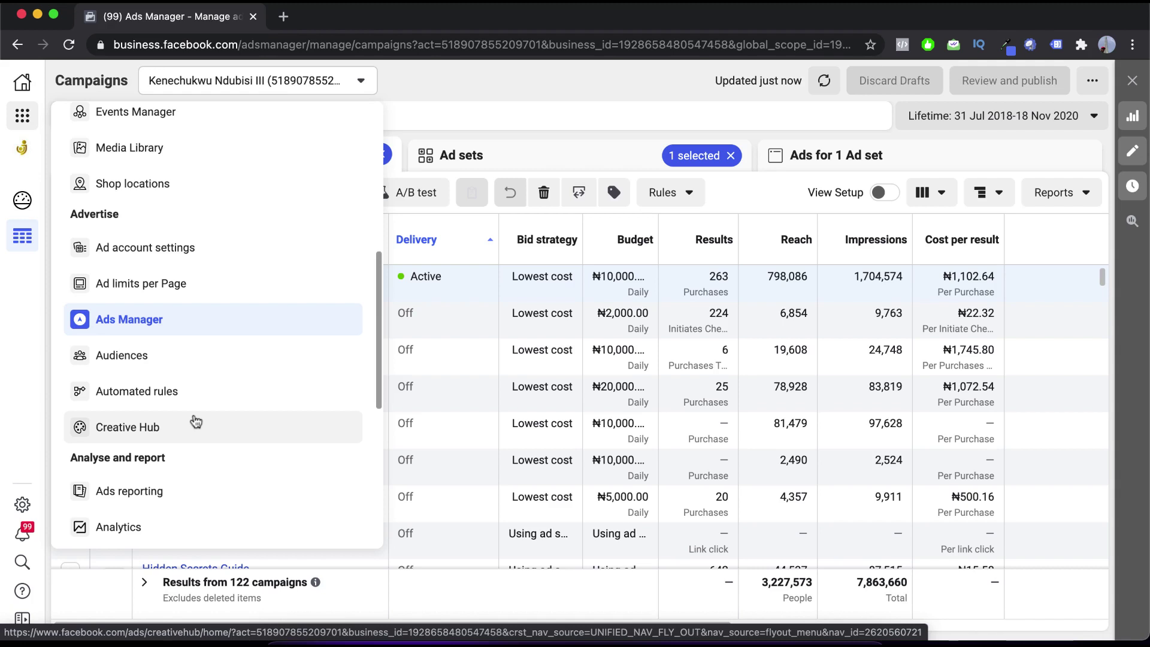
scroll(196, 422, "down", 2)
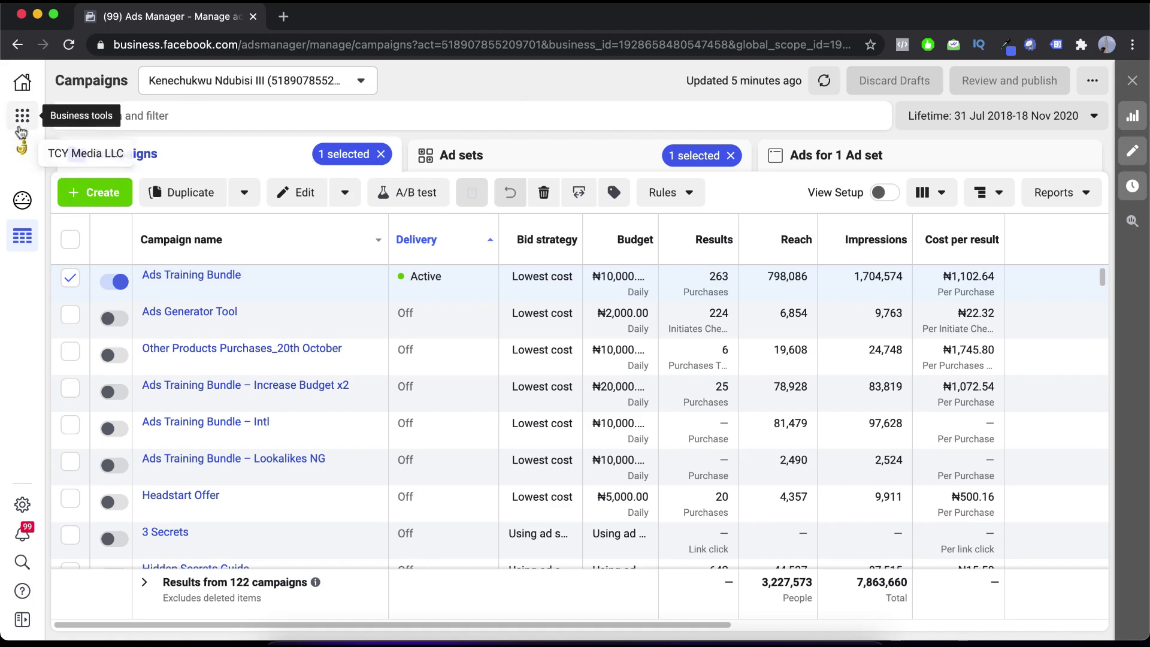
Reopen the business tools and examine the analysis and reporting tools, such as Ads reporting, Analytics, Attribution, Audience Insights, Creative reporting and Experiments.
mouse_move(21, 125)
scroll(203, 362, "down", 2)
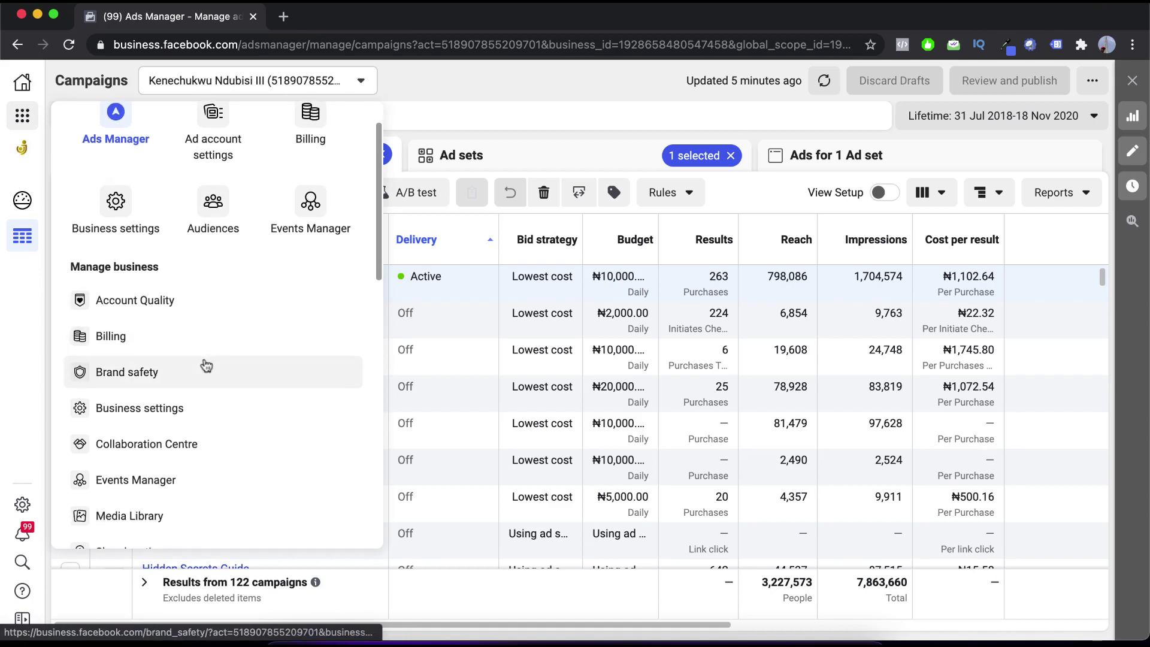
scroll(275, 361, "down", 6)
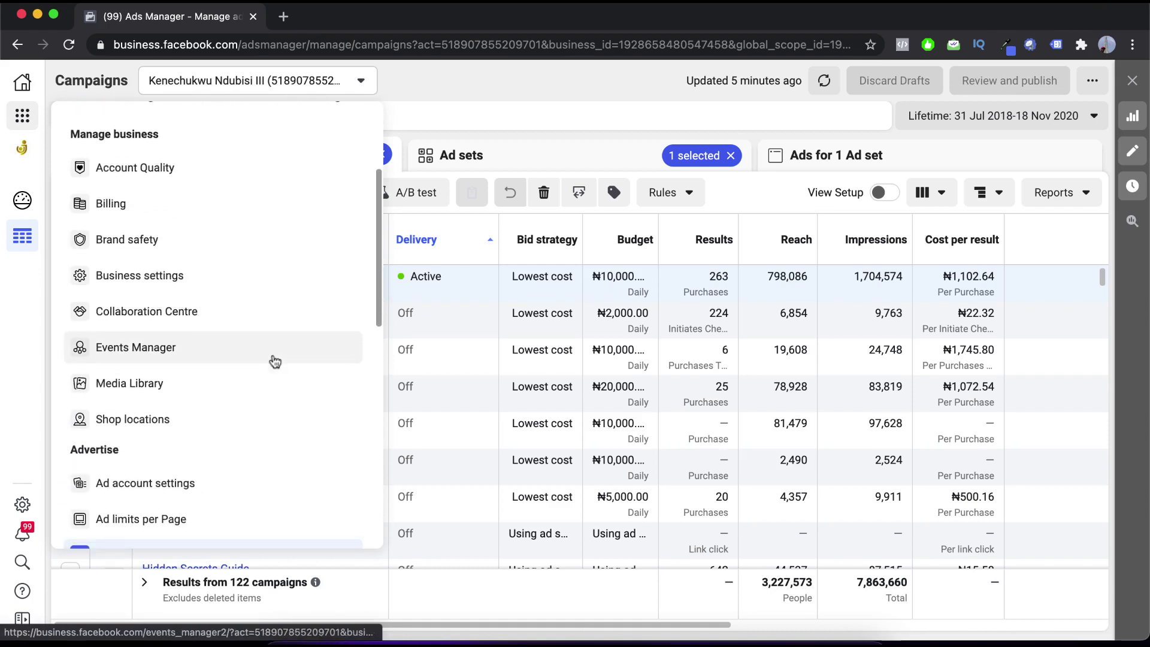
scroll(275, 361, "down", 10)
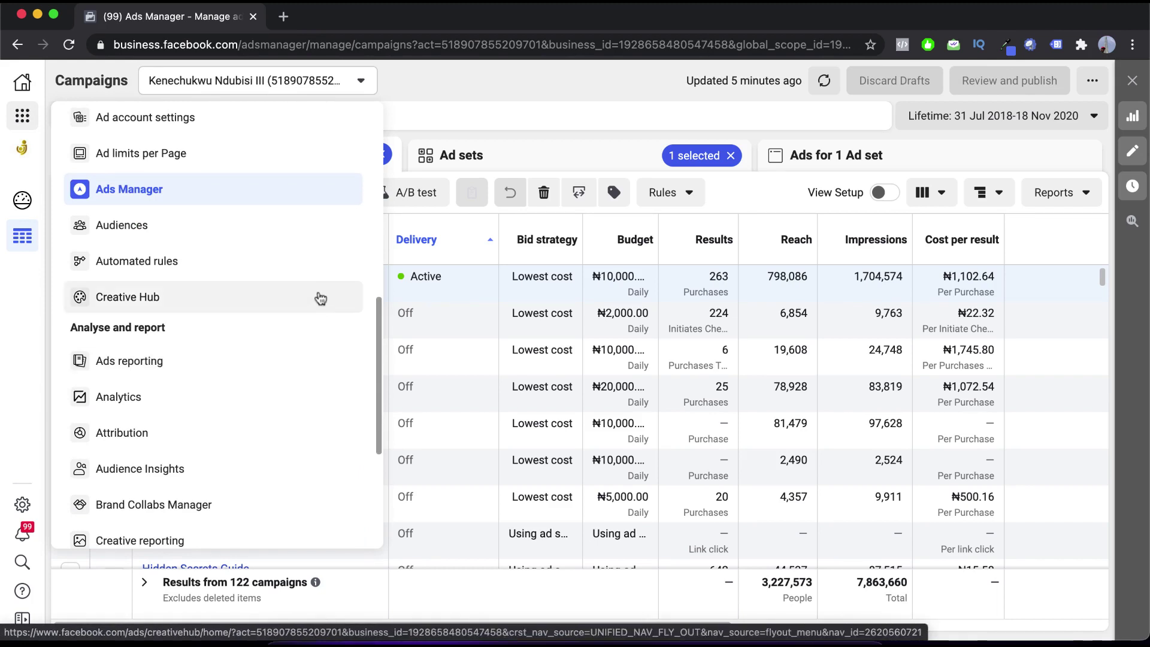
scroll(318, 293, "down", 3)
scroll(318, 296, "down", 1)
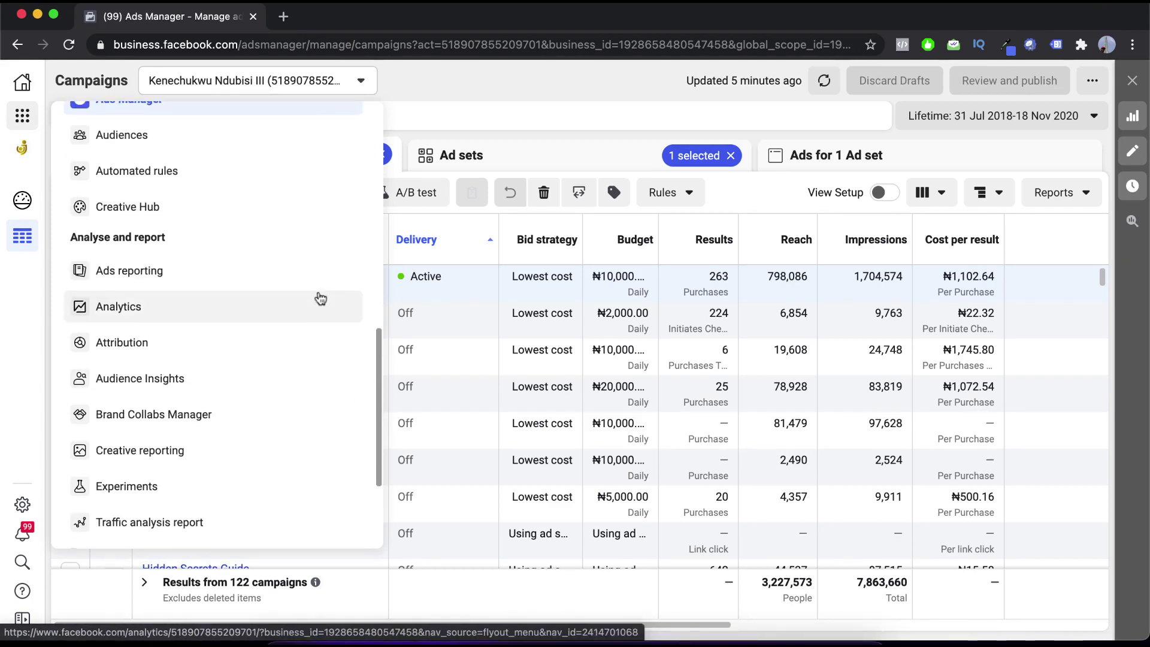
scroll(320, 297, "down", 2)
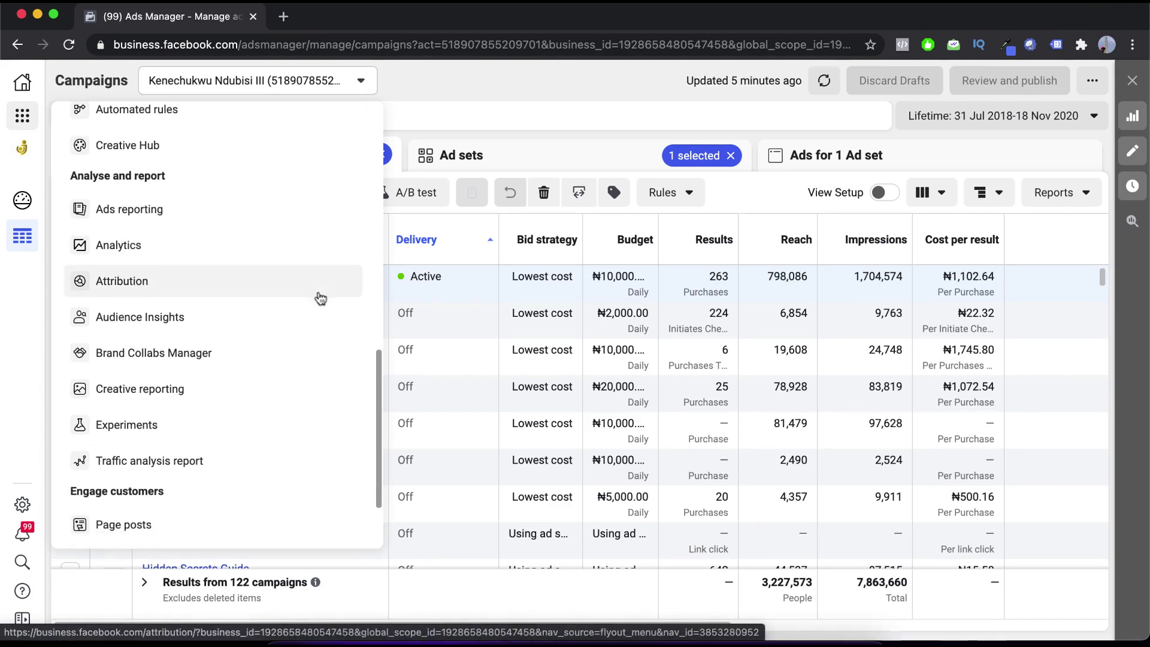